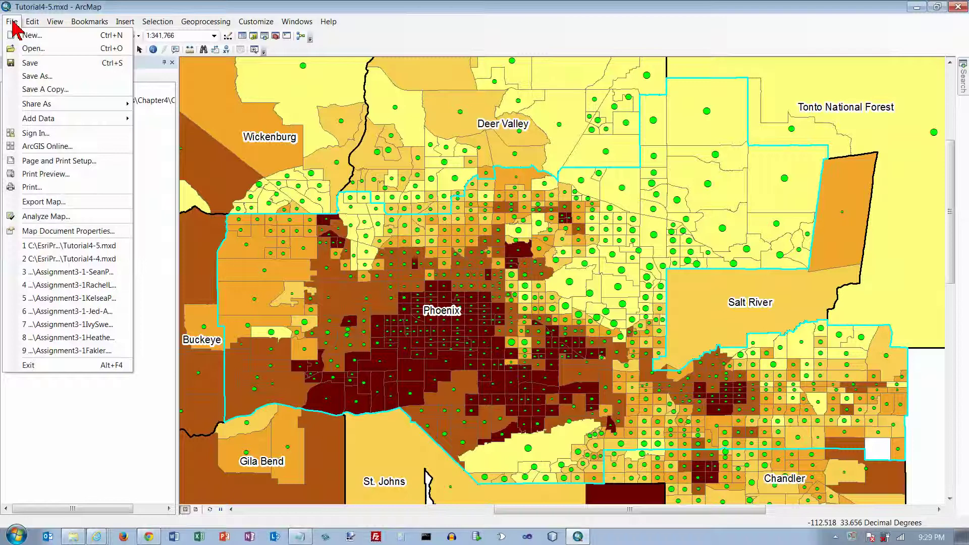
Step: Open the map document Tutorial4-6.mxd from the GIST1 Maps folder
{"action": "left_click", "coordinate": [23, 50]}
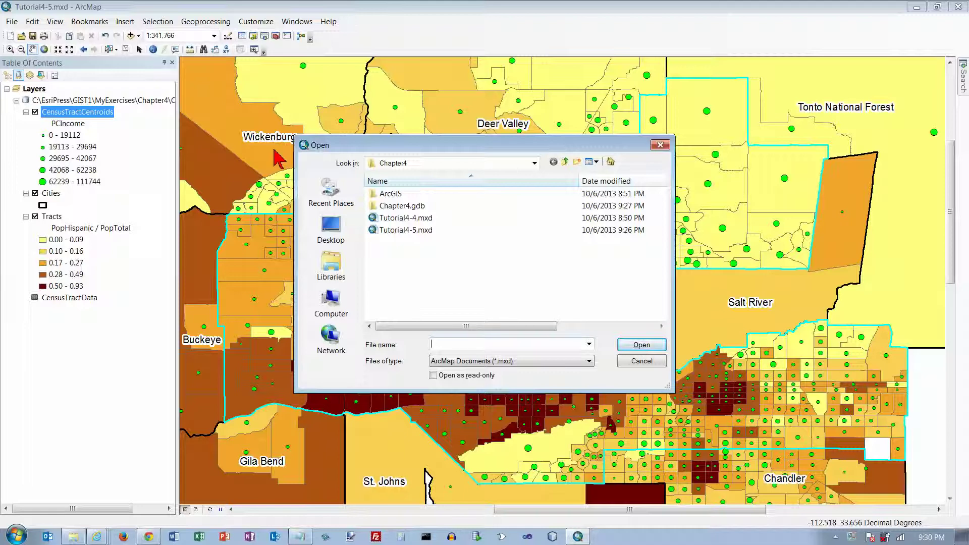
{"action": "left_click", "coordinate": [565, 162]}
{"action": "left_click", "coordinate": [565, 162]}
{"action": "double_click", "coordinate": [392, 206]}
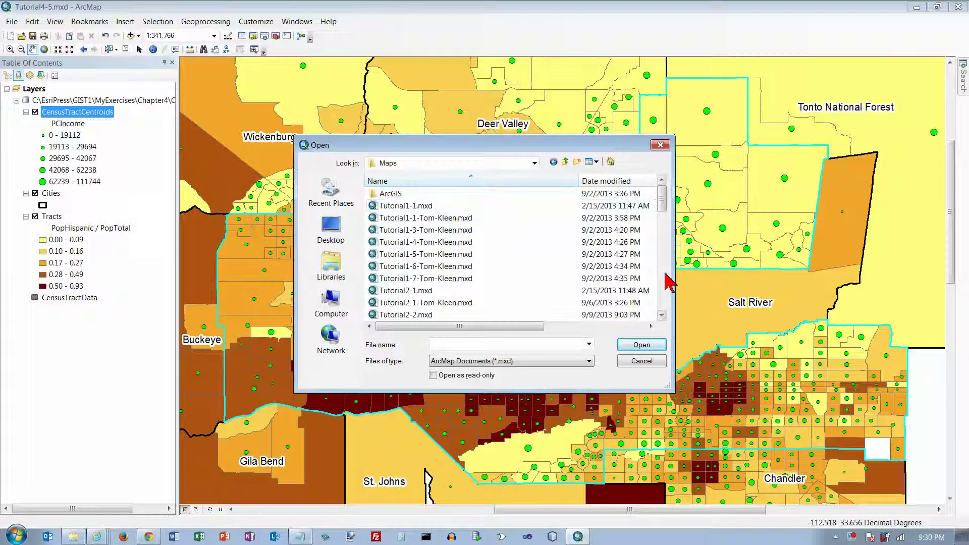
{"action": "scroll", "coordinate": [665, 275], "scroll_direction": "down", "scroll_amount": 6}
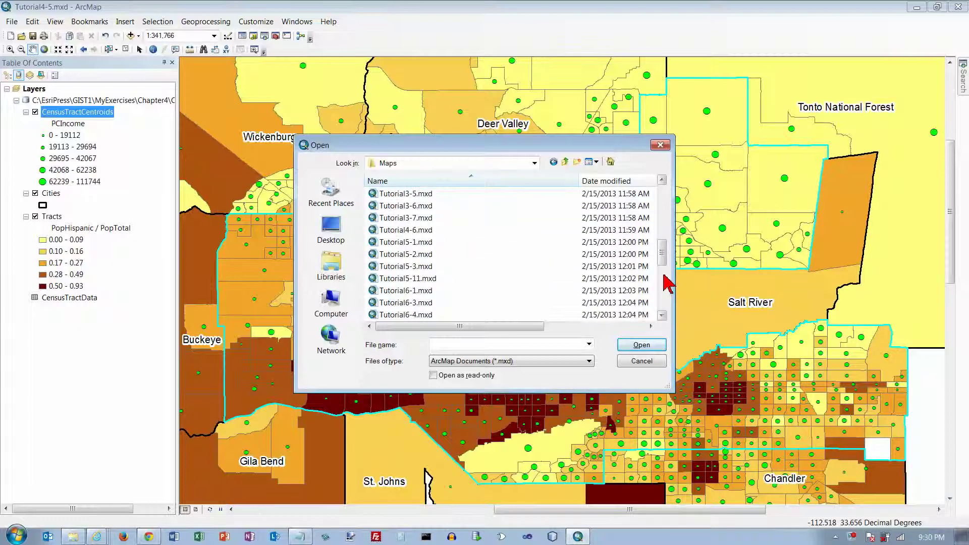
{"action": "left_click", "coordinate": [421, 230]}
{"action": "left_click", "coordinate": [641, 346]}
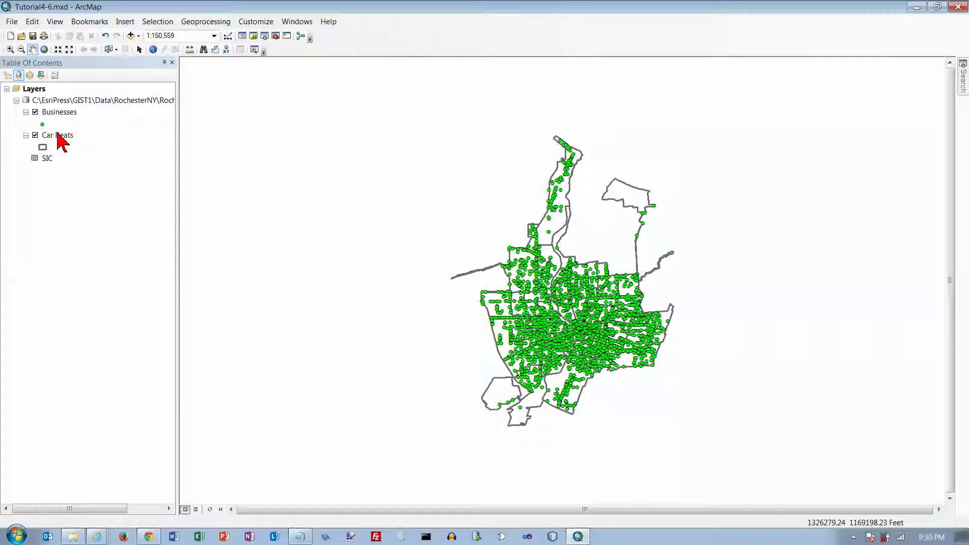
Step: Compare the layer list by drawing order with the list by source
{"action": "left_click", "coordinate": [7, 76]}
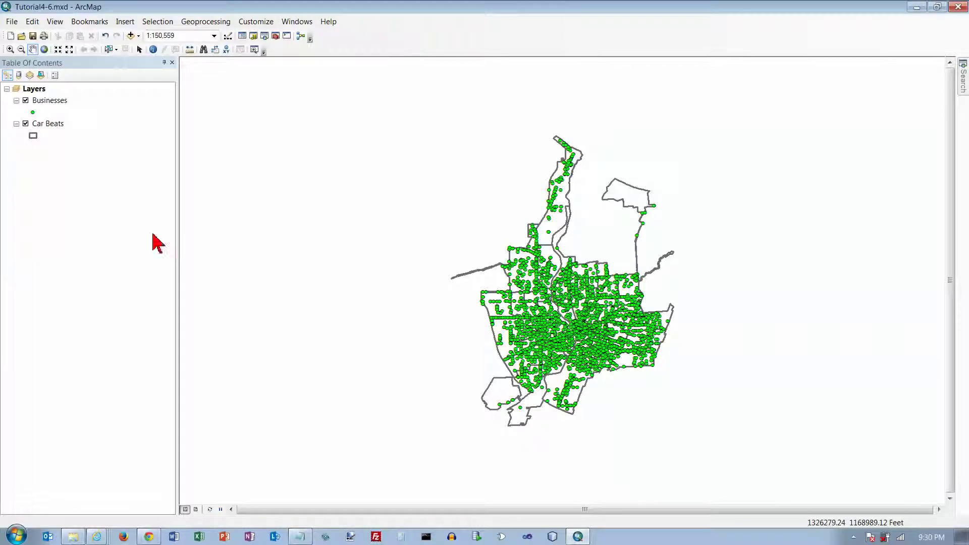
{"action": "left_click", "coordinate": [18, 75]}
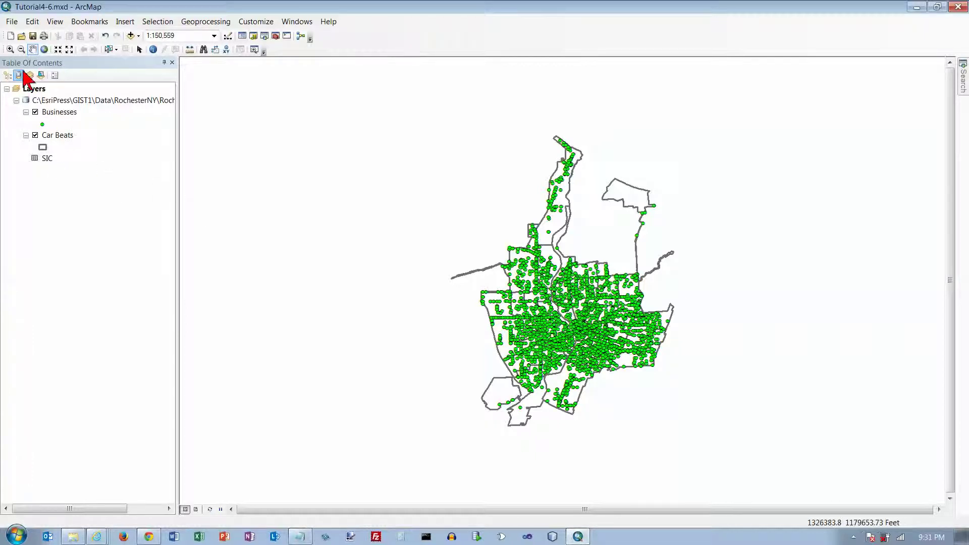
Step: Save the map document as Tutorial4-6.mxd in the Chapter4 folder under MyExercises
{"action": "left_click", "coordinate": [12, 22]}
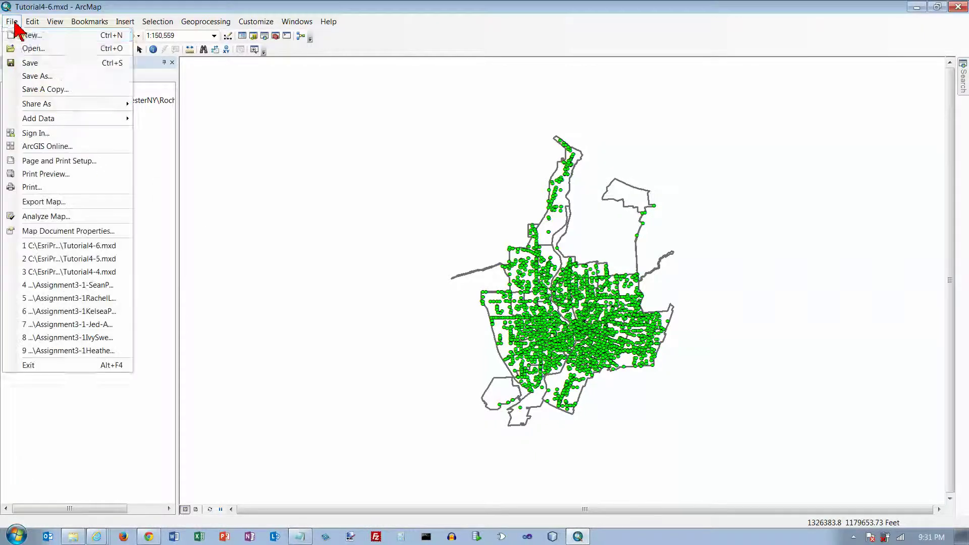
{"action": "left_click", "coordinate": [38, 76]}
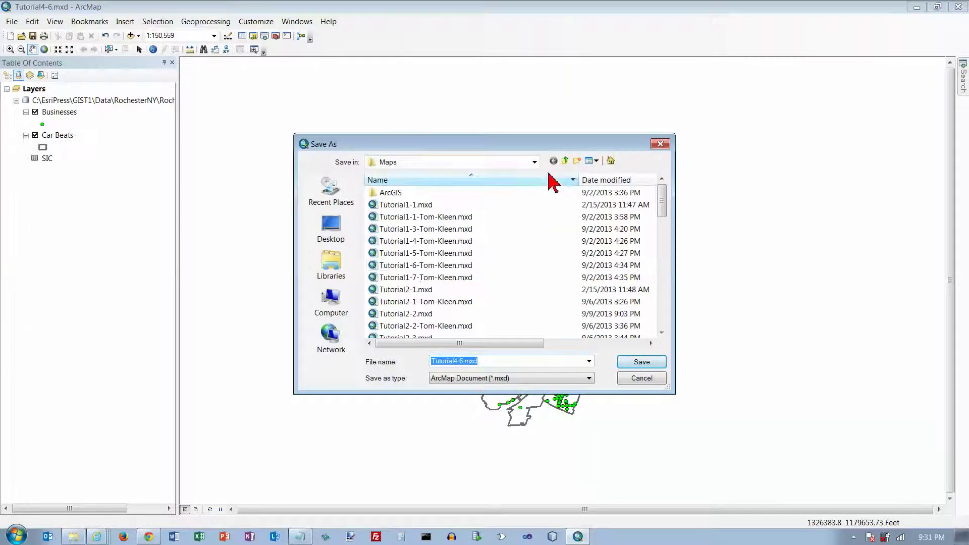
{"action": "left_click", "coordinate": [565, 161]}
{"action": "double_click", "coordinate": [410, 229]}
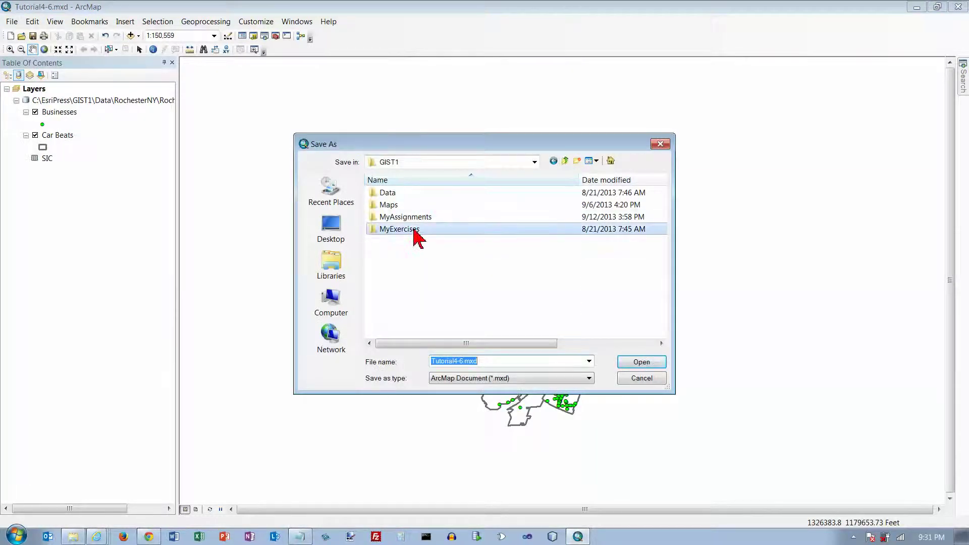
{"action": "double_click", "coordinate": [410, 229]}
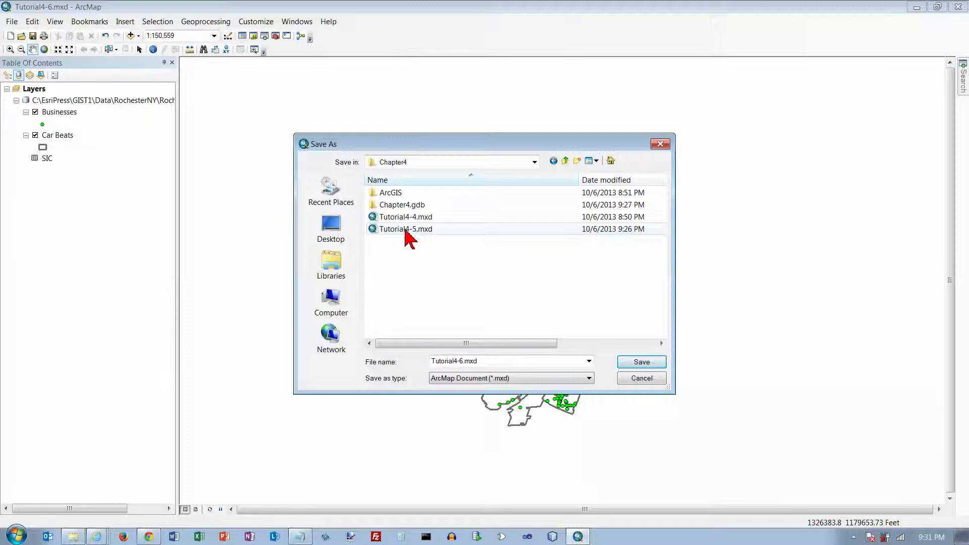
{"action": "left_click", "coordinate": [641, 364]}
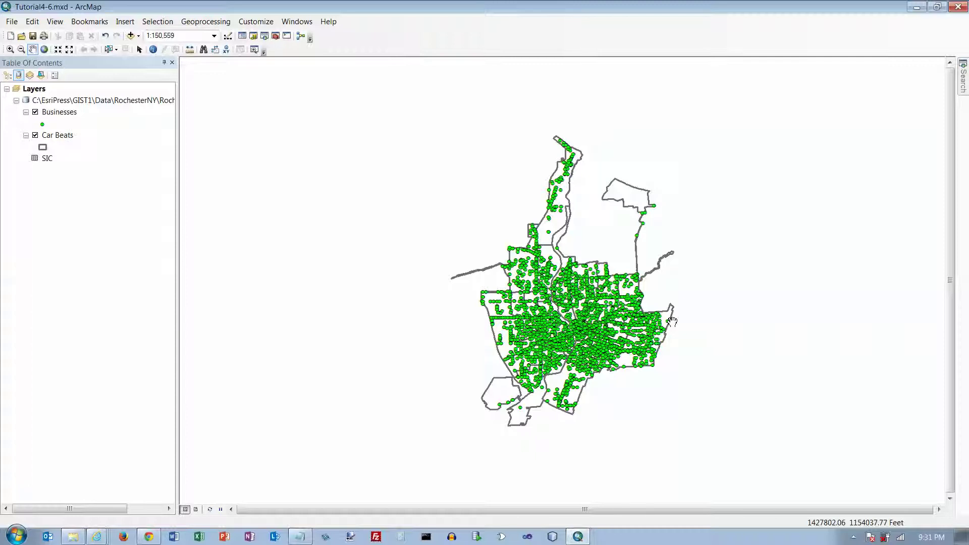
Step: Review the fields in the Businesses attribute table, especially the SIC column, and close it
{"action": "left_click", "coordinate": [64, 117]}
{"action": "right_click", "coordinate": [64, 118]}
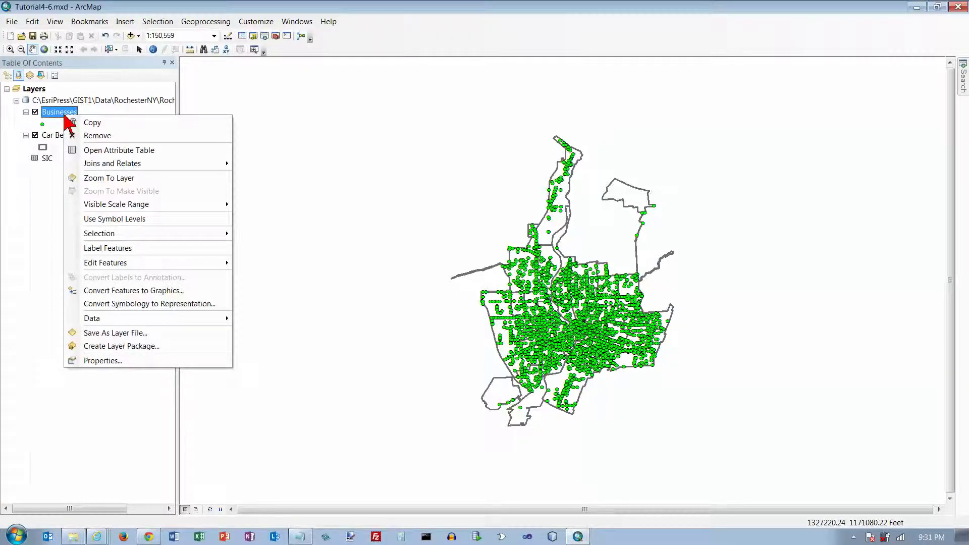
{"action": "left_click", "coordinate": [101, 150]}
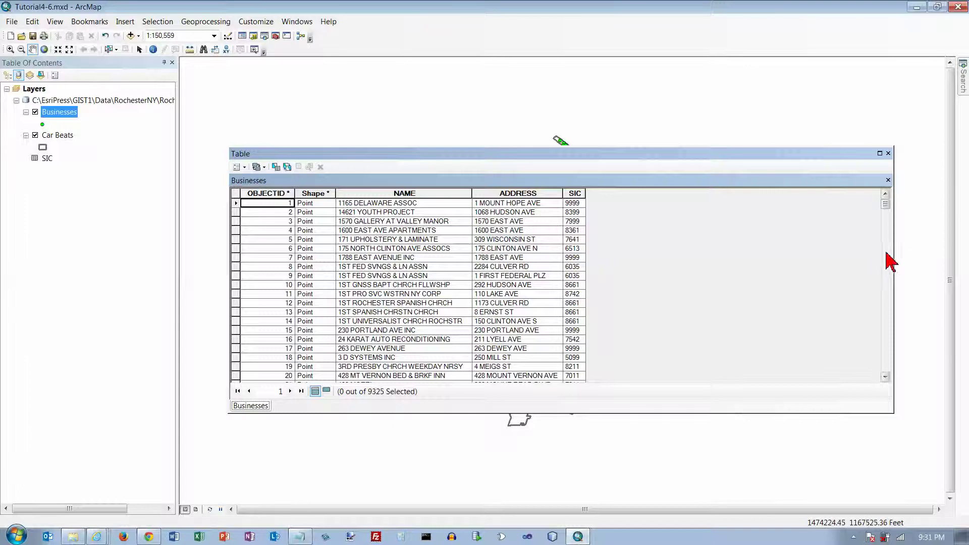
{"action": "mouse_move", "coordinate": [886, 205]}
{"action": "left_mouse_down"}
{"action": "mouse_move", "coordinate": [887, 365]}
{"action": "mouse_move", "coordinate": [887, 207]}
{"action": "left_mouse_up"}
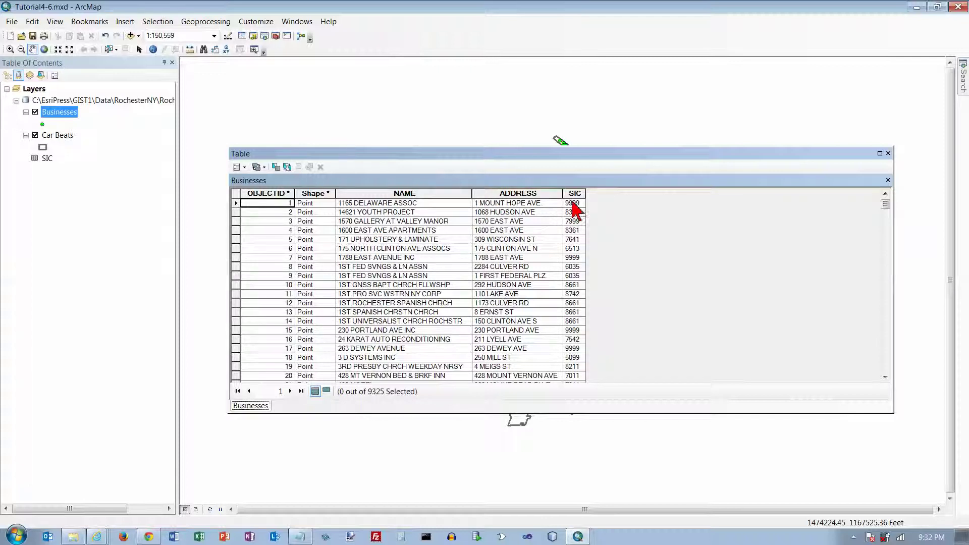
{"action": "left_click", "coordinate": [889, 153]}
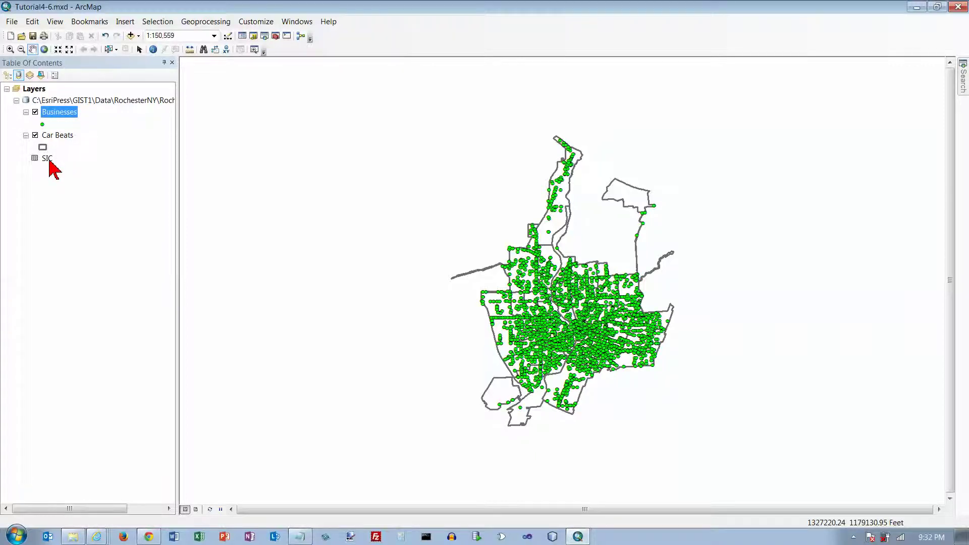
Step: Open the standalone SIC table, browse its SICCODE and SICDESCR records from beginning to end, and close it
{"action": "double_click", "coordinate": [48, 159]}
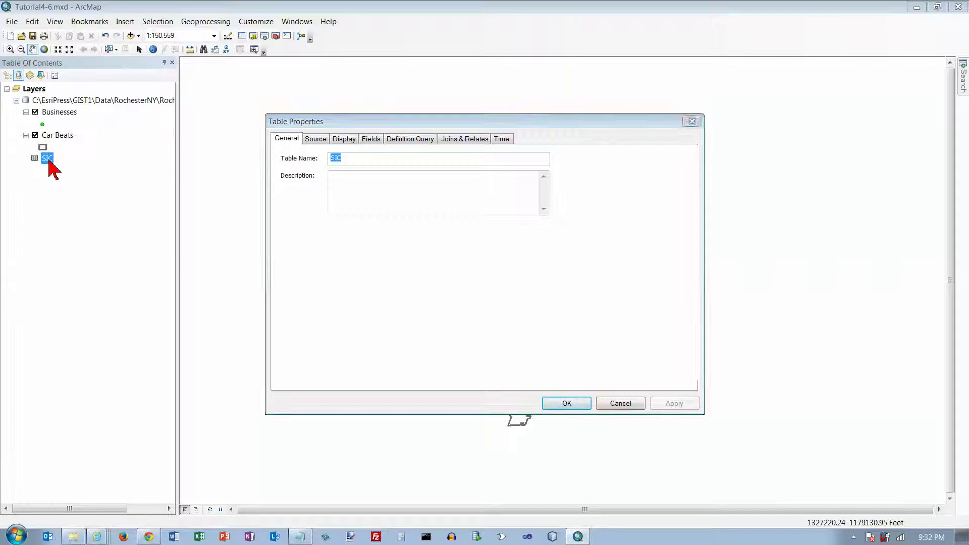
{"action": "left_click", "coordinate": [617, 404]}
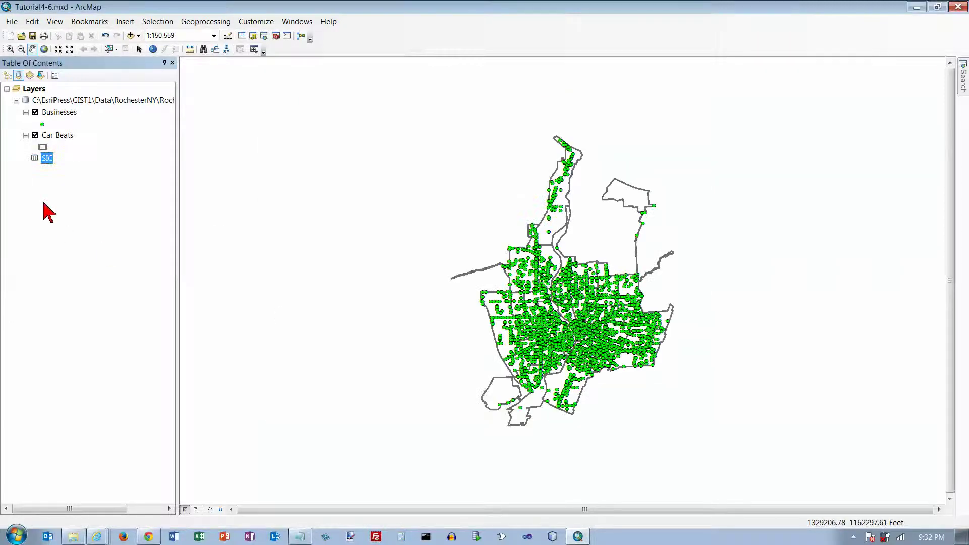
{"action": "right_click", "coordinate": [50, 160]}
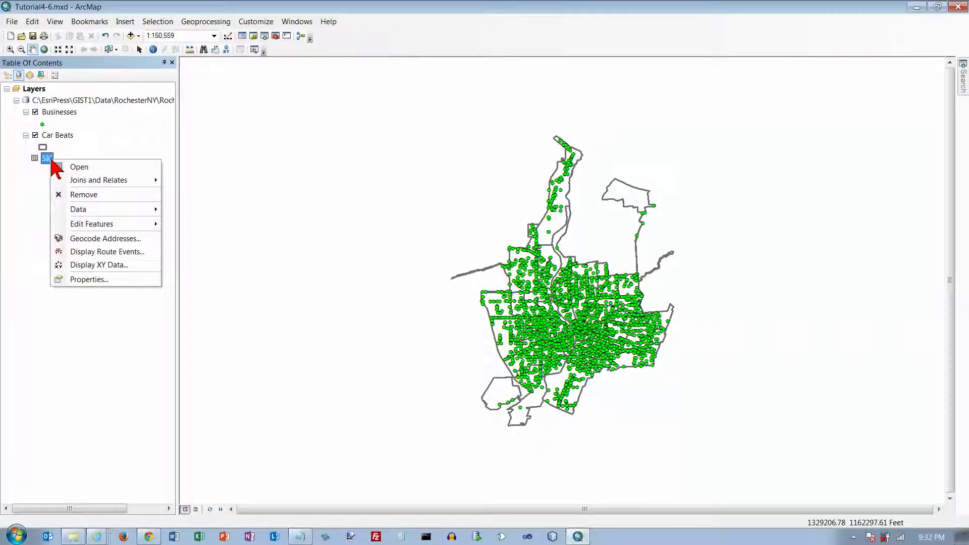
{"action": "left_click", "coordinate": [79, 168]}
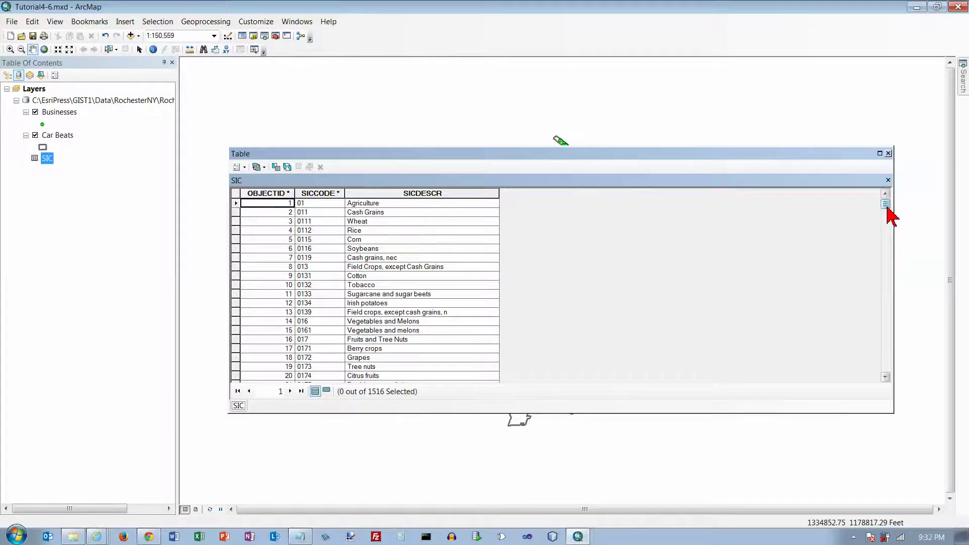
{"action": "left_click_drag", "start_coordinate": [887, 205], "coordinate": [888, 348]}
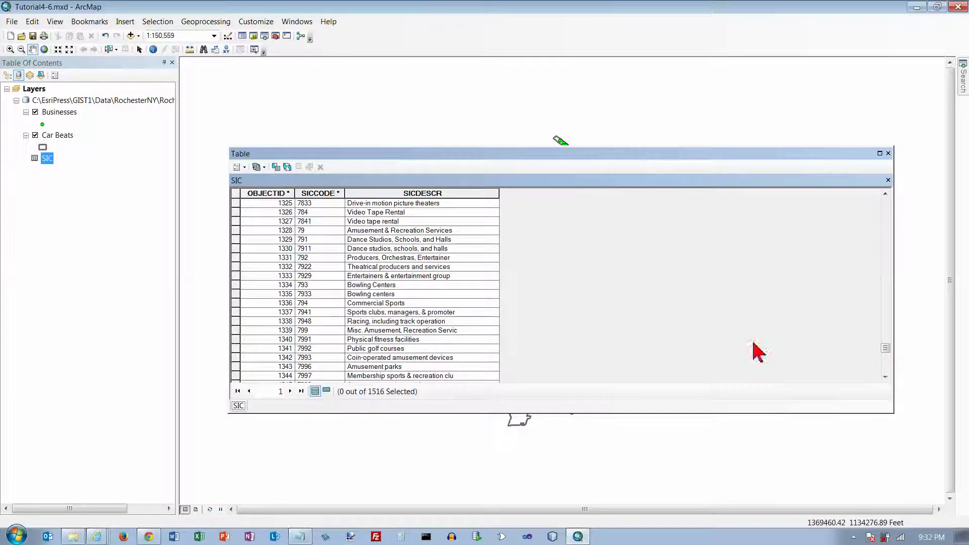
{"action": "left_click_drag", "start_coordinate": [886, 350], "coordinate": [887, 201]}
{"action": "left_click", "coordinate": [396, 277]}
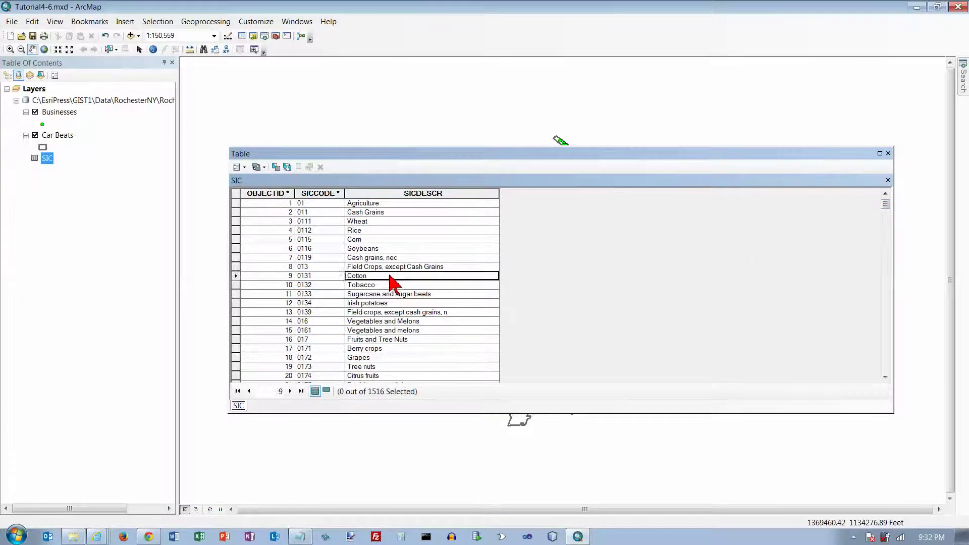
{"action": "left_click", "coordinate": [391, 295]}
{"action": "left_click", "coordinate": [397, 313]}
{"action": "left_click", "coordinate": [401, 330]}
{"action": "left_click", "coordinate": [404, 348]}
{"action": "left_click", "coordinate": [410, 359]}
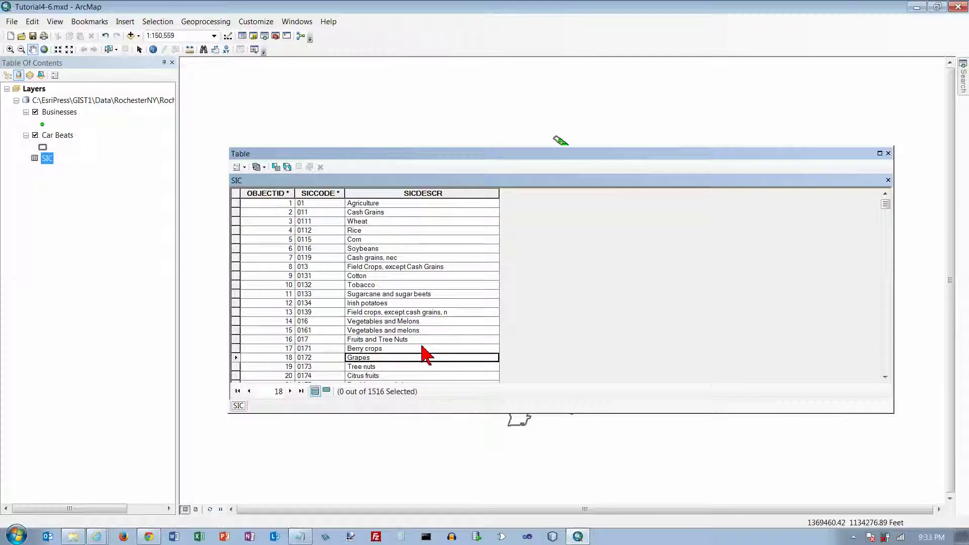
{"action": "left_click", "coordinate": [888, 153]}
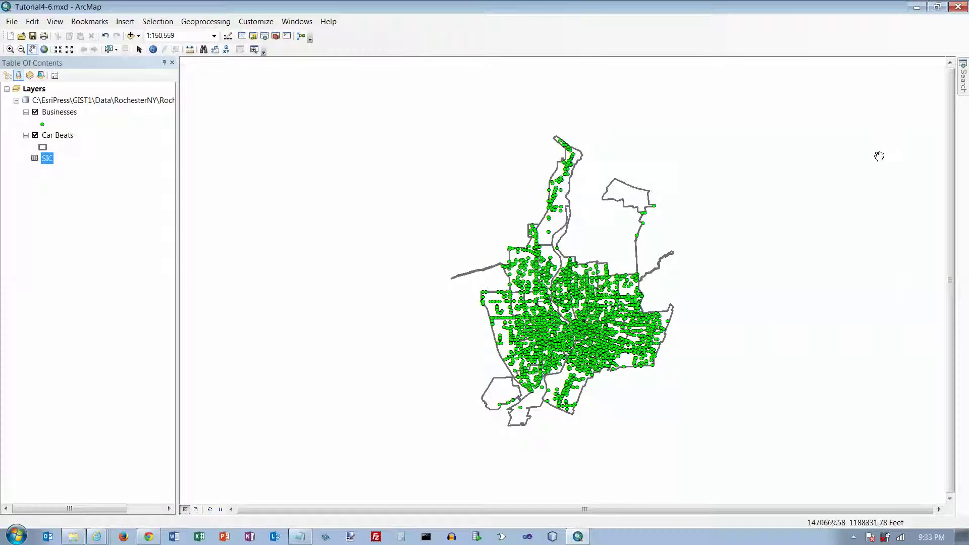
Step: Recheck the SIC codes in the Businesses attribute table as the matching field and close it
{"action": "right_click", "coordinate": [68, 113]}
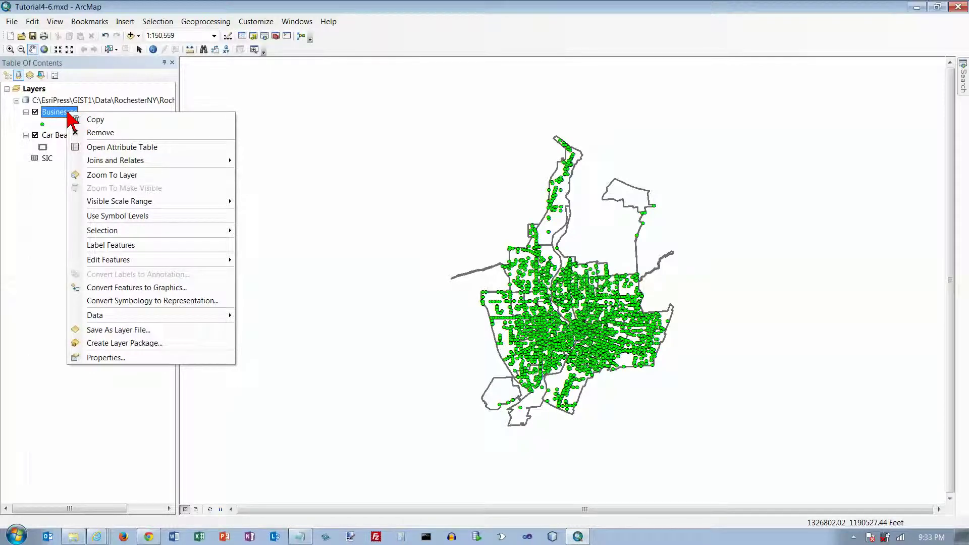
{"action": "left_click", "coordinate": [97, 147]}
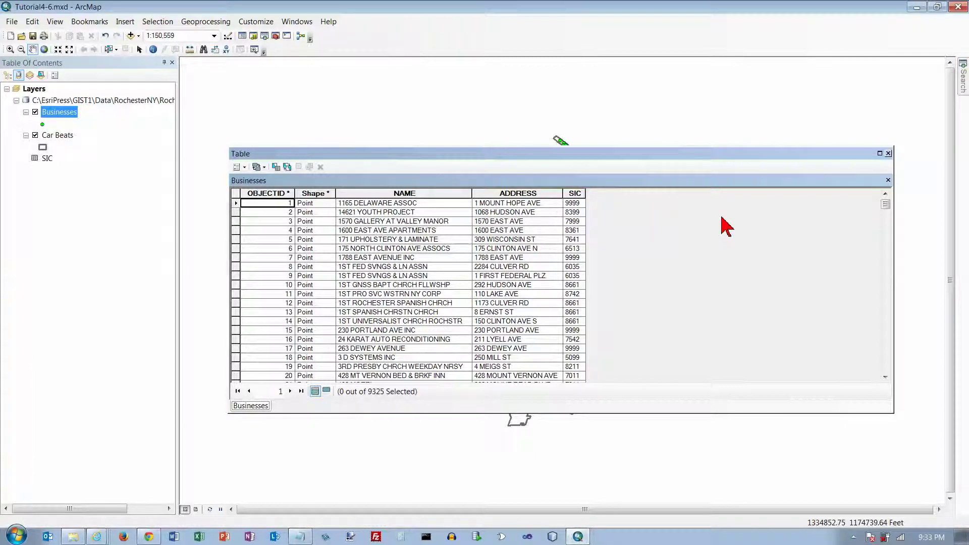
{"action": "left_click", "coordinate": [888, 153]}
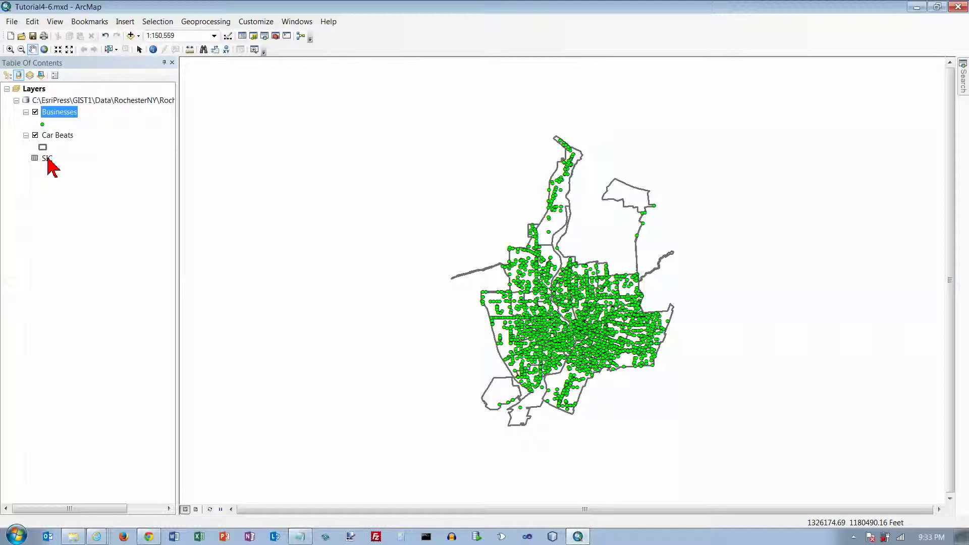
Step: Join the SIC table to the Businesses layer, matching SIC to SICCODE and keeping all records, after validating the join
{"action": "right_click", "coordinate": [59, 113]}
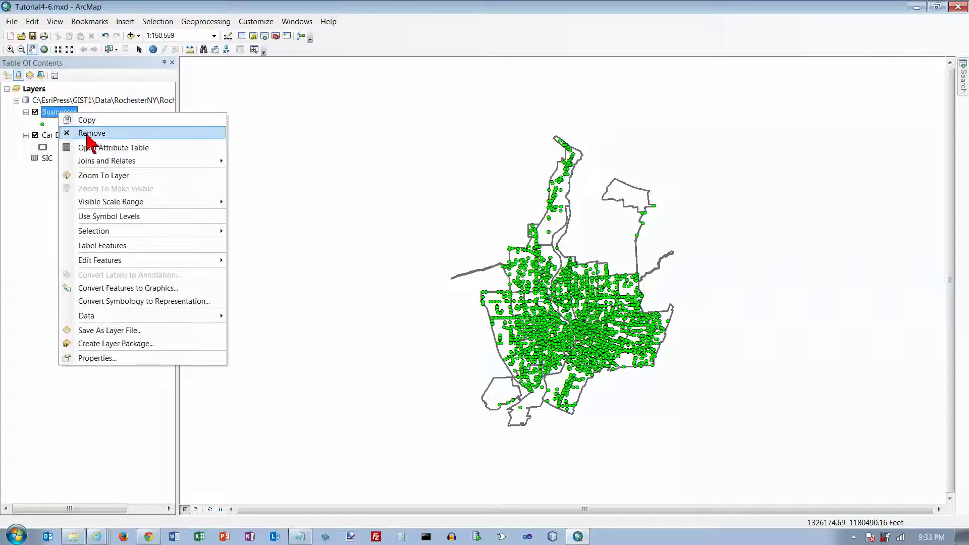
{"action": "mouse_move", "coordinate": [108, 162]}
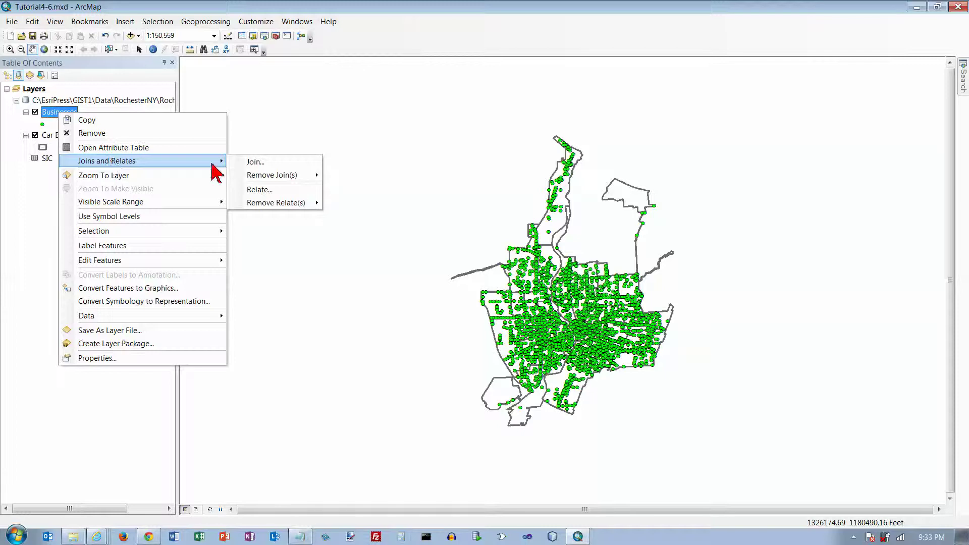
{"action": "left_click", "coordinate": [254, 162]}
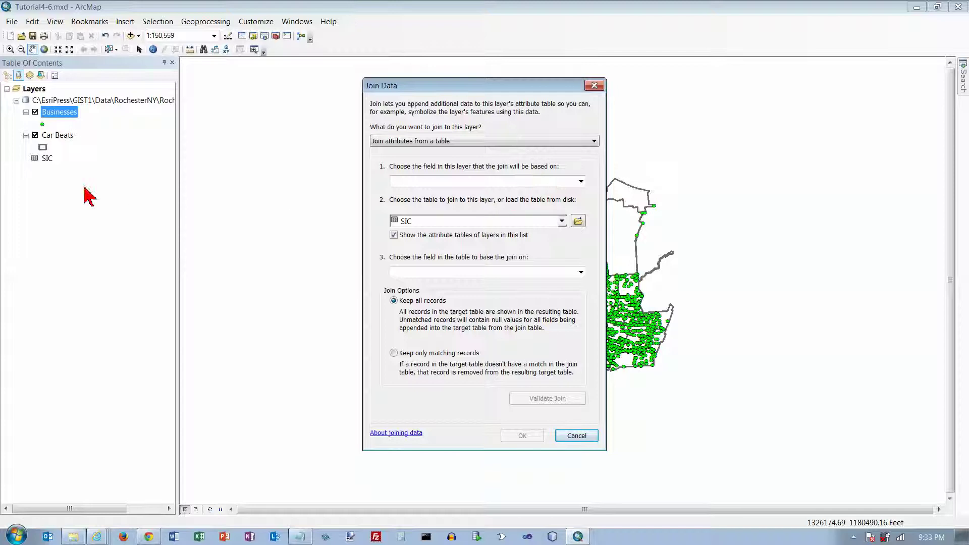
{"action": "left_click", "coordinate": [581, 181]}
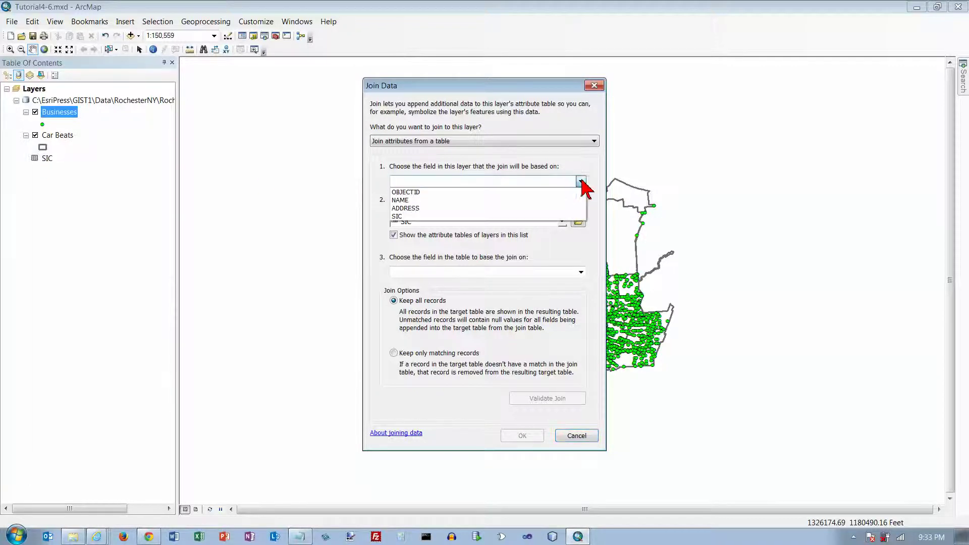
{"action": "left_click", "coordinate": [404, 216]}
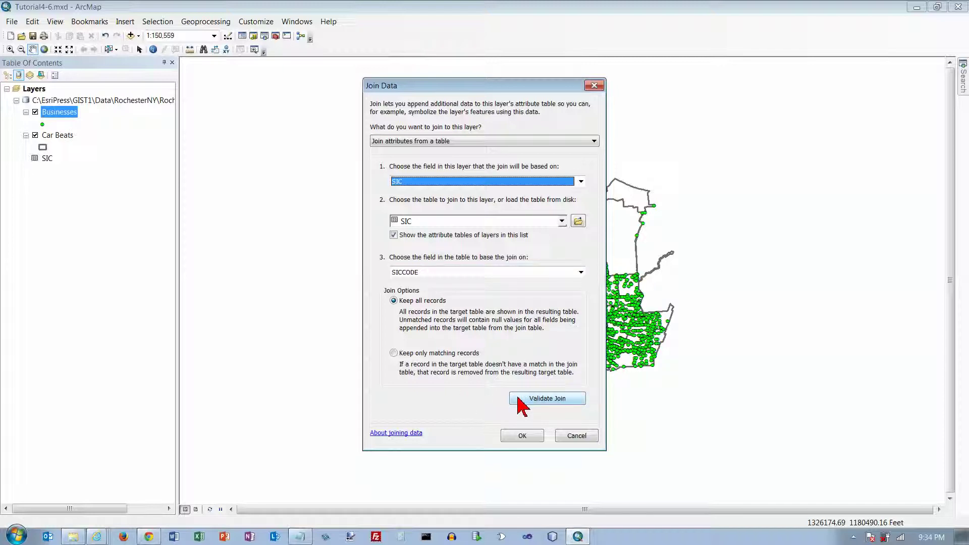
{"action": "left_click", "coordinate": [534, 398]}
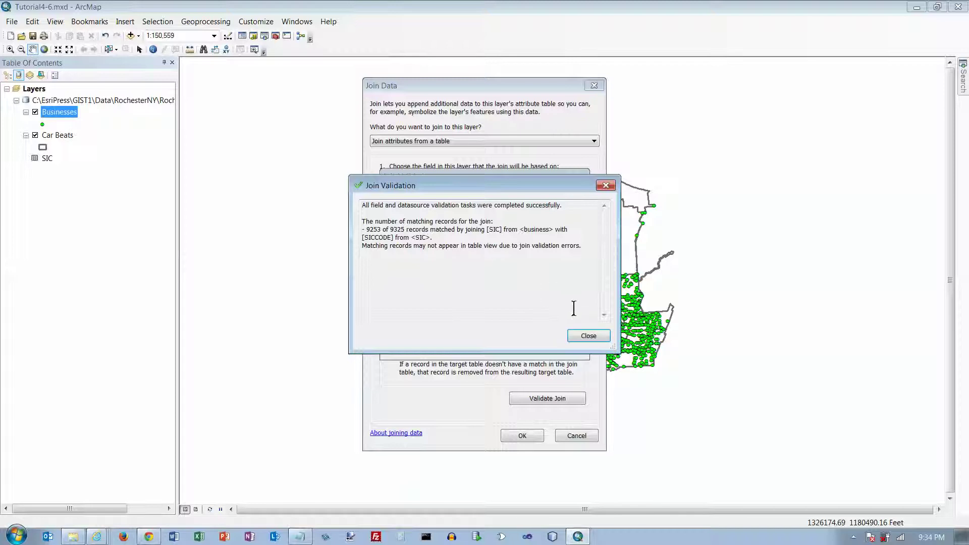
{"action": "left_click", "coordinate": [589, 336]}
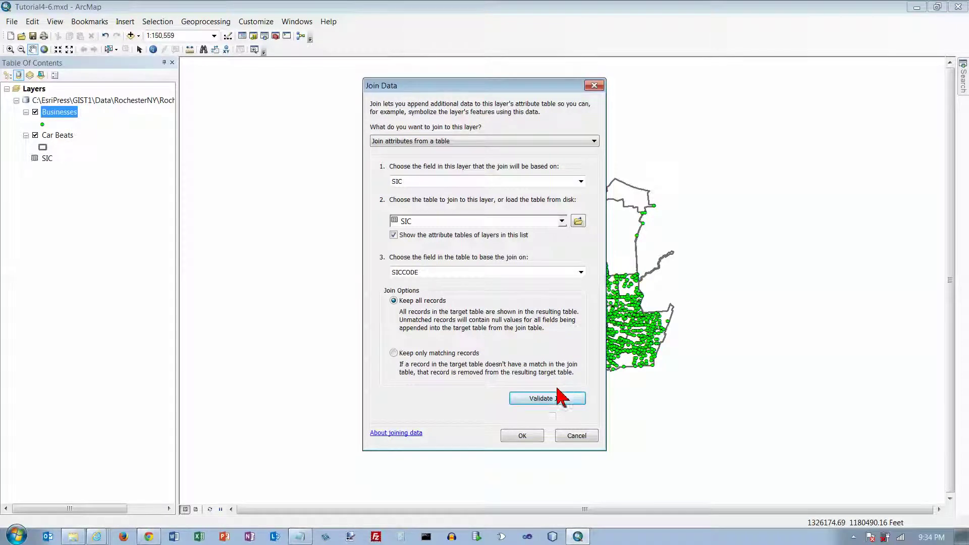
{"action": "left_click", "coordinate": [533, 439]}
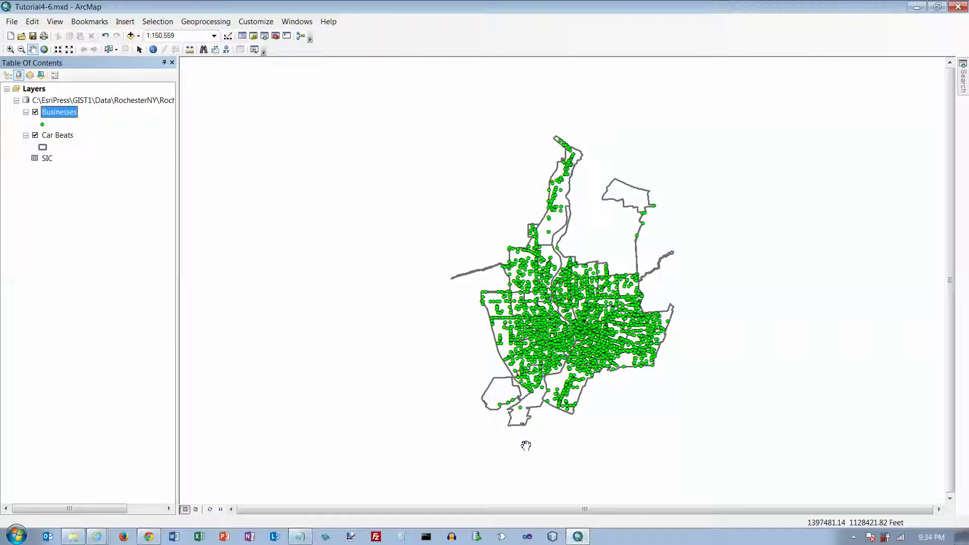
Step: Open the Businesses attribute table to examine the fields joined from the SIC table
{"action": "right_click", "coordinate": [75, 115]}
{"action": "left_click", "coordinate": [101, 147]}
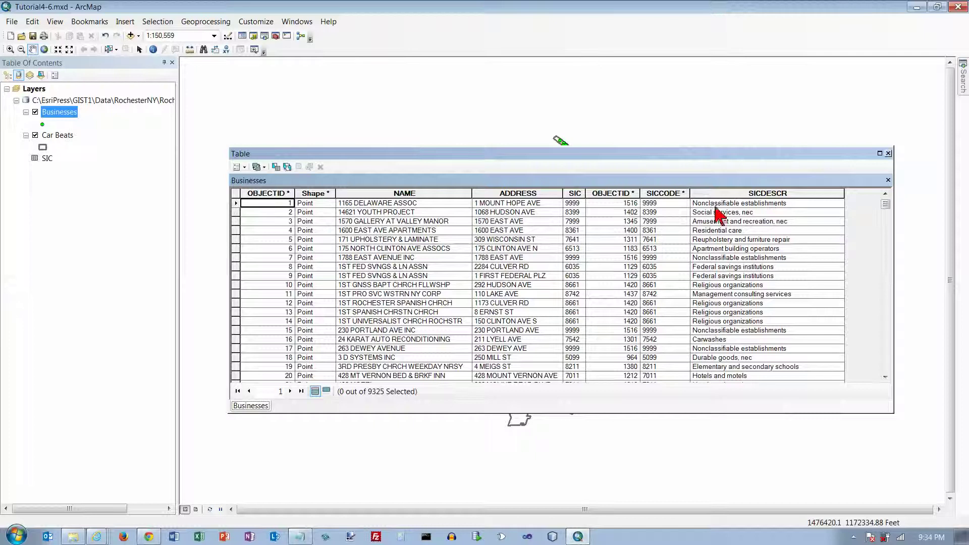
Step: Browse the first few hundred Businesses records to check the joined SICCODE and SICDESCR values for unmatched rows
{"action": "left_click", "coordinate": [888, 350]}
{"action": "left_click", "coordinate": [888, 352]}
{"action": "left_click", "coordinate": [887, 353]}
{"action": "left_click", "coordinate": [887, 354]}
{"action": "left_click", "coordinate": [887, 356]}
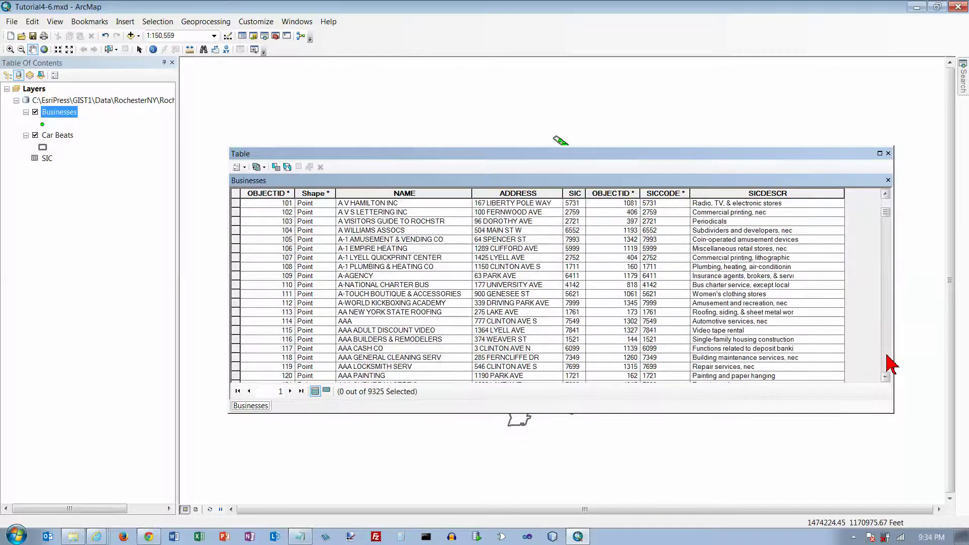
{"action": "left_click", "coordinate": [887, 355]}
{"action": "left_click", "coordinate": [887, 355]}
{"action": "left_click", "coordinate": [887, 355]}
{"action": "left_click", "coordinate": [887, 355]}
{"action": "left_click", "coordinate": [887, 354]}
{"action": "left_click", "coordinate": [887, 355]}
{"action": "left_click", "coordinate": [887, 355]}
{"action": "left_click", "coordinate": [887, 355]}
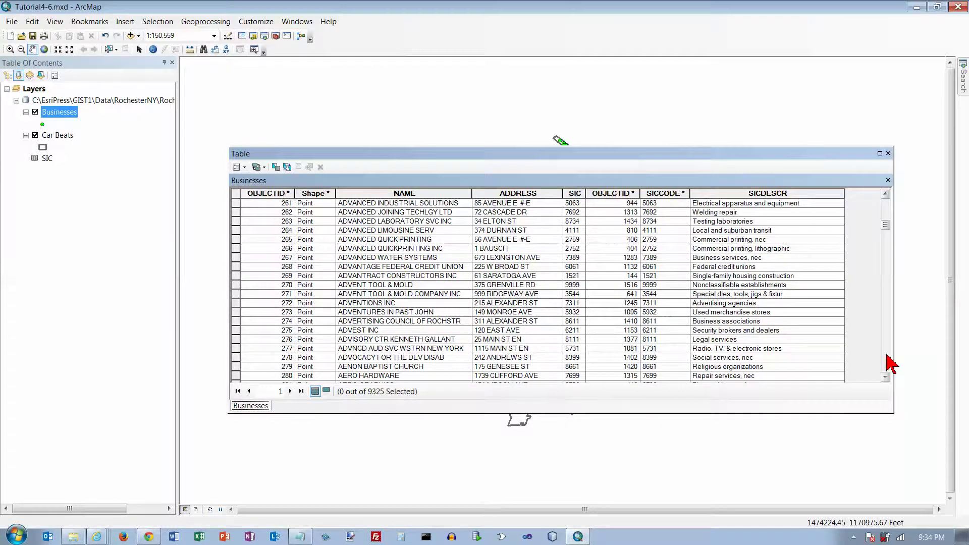
{"action": "left_click", "coordinate": [887, 355]}
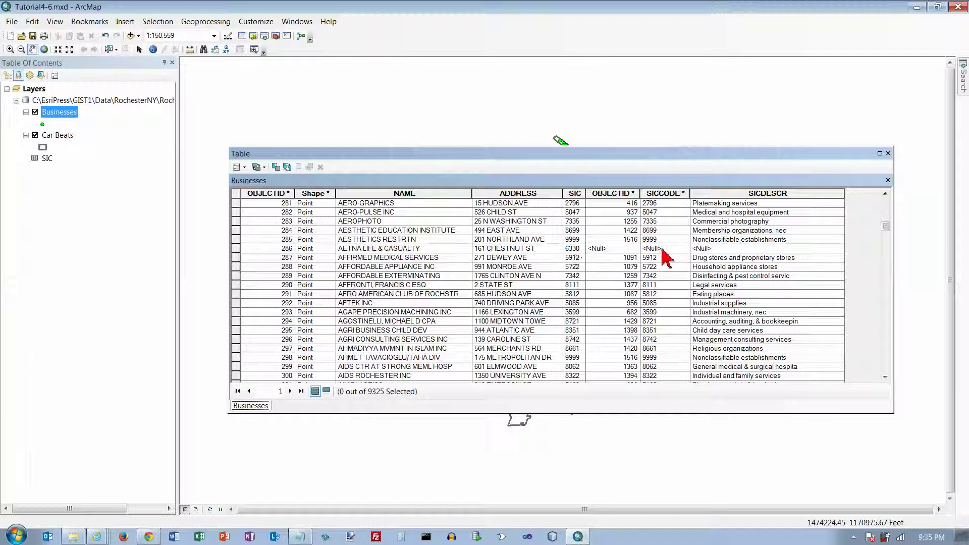
Step: Sort the Businesses table by SICCODE in ascending order, compare it with descending order, and return to ascending
{"action": "right_click", "coordinate": [665, 195]}
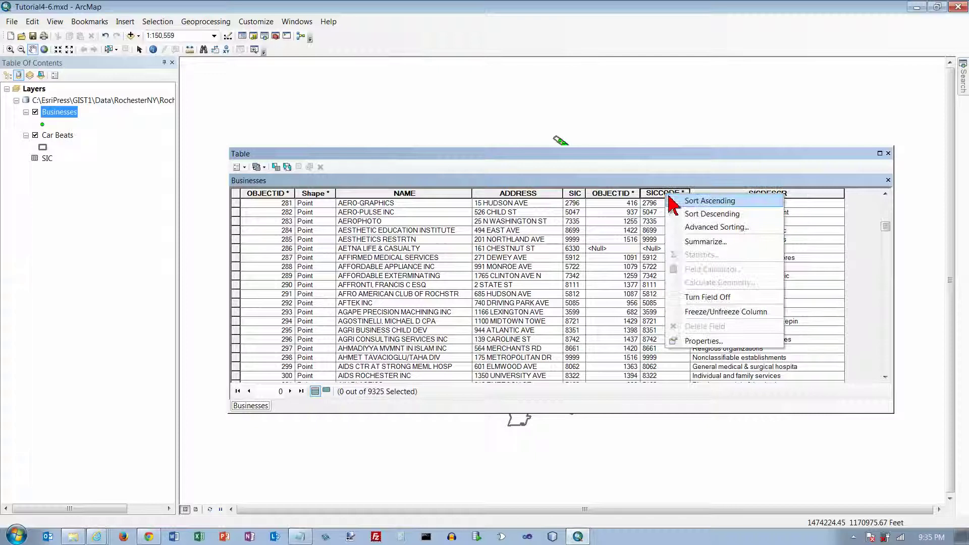
{"action": "left_click", "coordinate": [687, 201]}
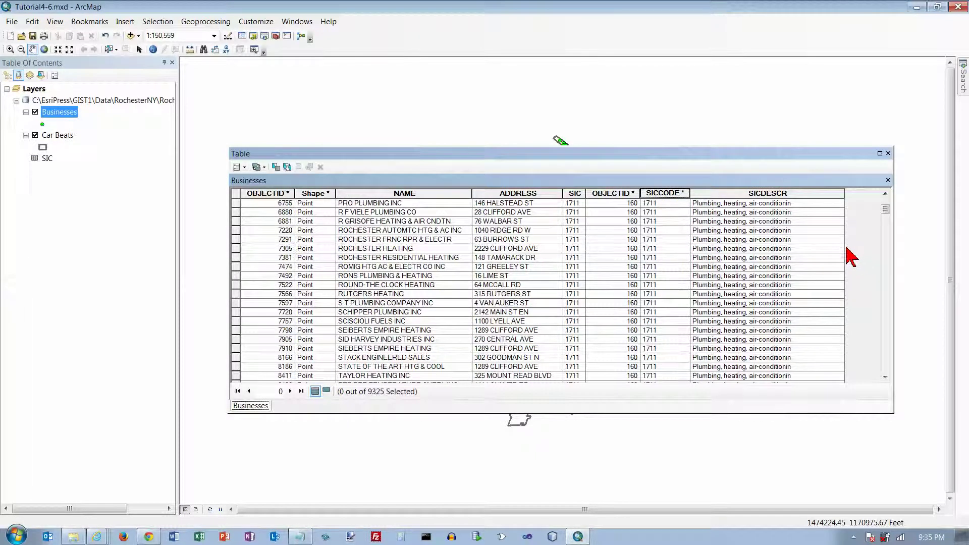
{"action": "right_click", "coordinate": [666, 194]}
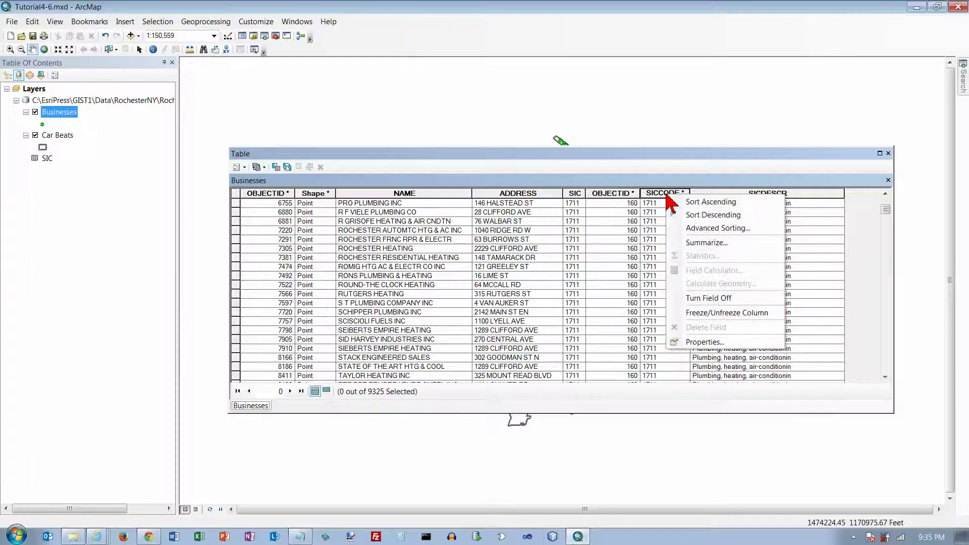
{"action": "left_click", "coordinate": [692, 215]}
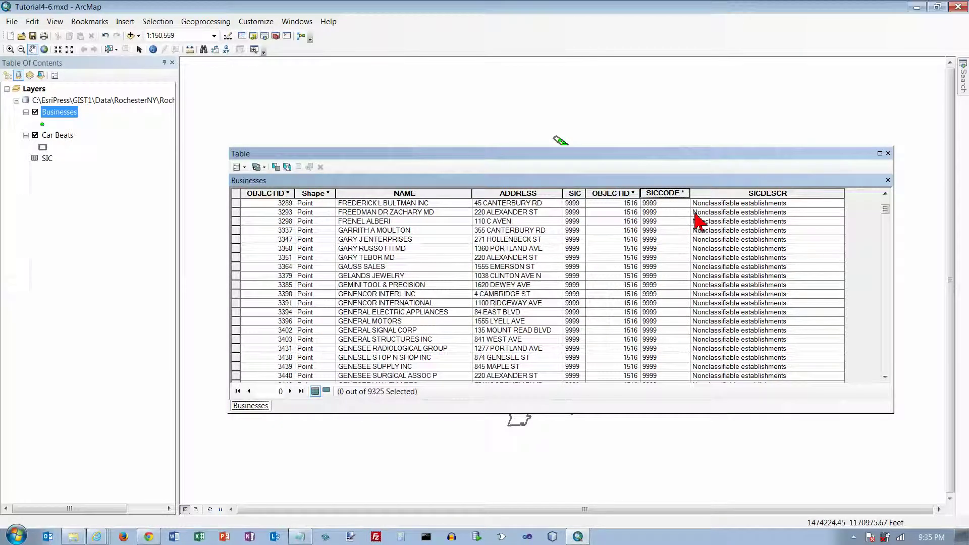
{"action": "right_click", "coordinate": [674, 194]}
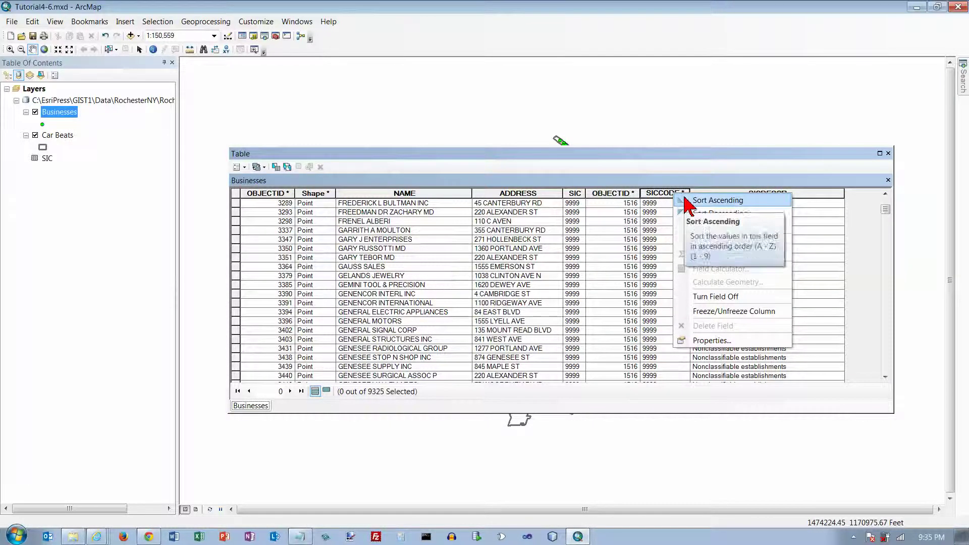
{"action": "left_click", "coordinate": [707, 200]}
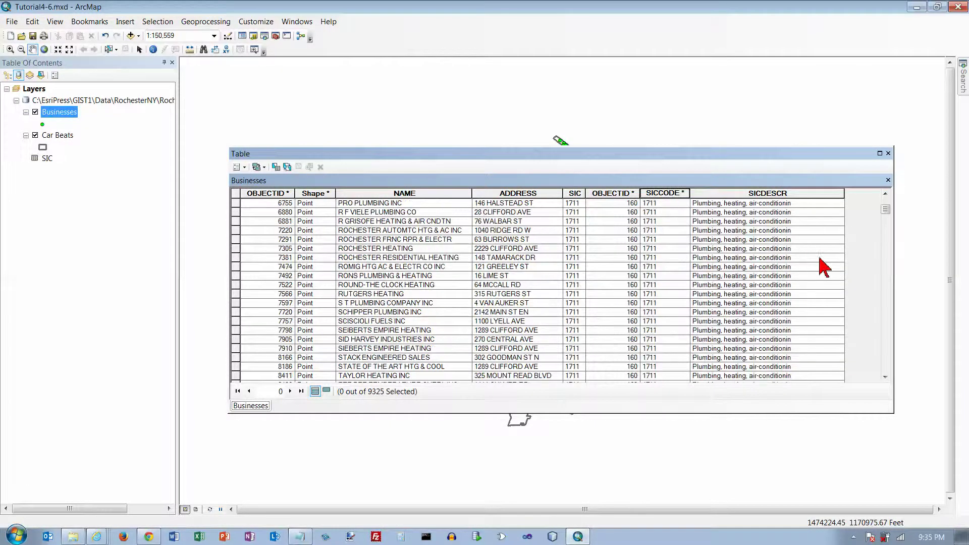
Step: Examine the null SICCODE records at the start of the sorted Businesses table and close the table
{"action": "left_click_drag", "start_coordinate": [886, 210], "coordinate": [886, 204]}
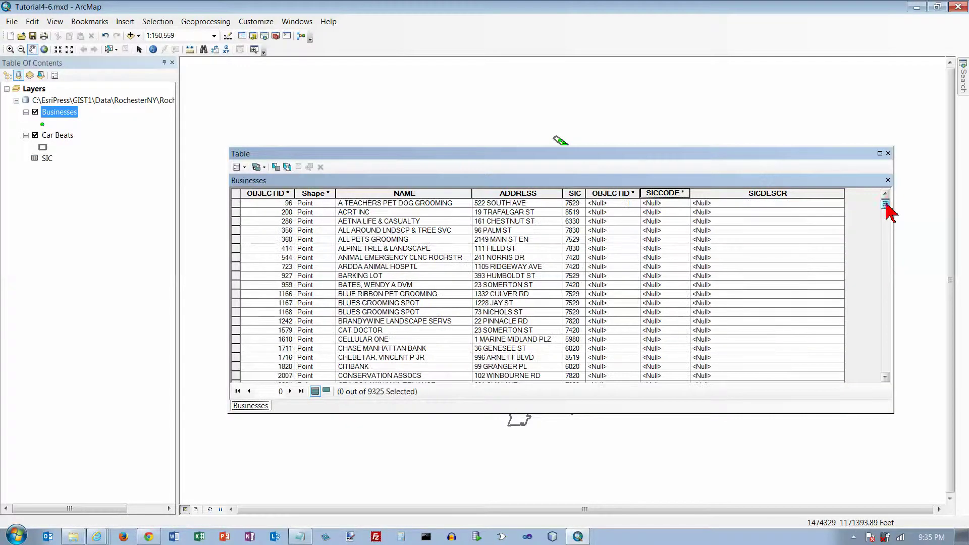
{"action": "left_click", "coordinate": [886, 354]}
{"action": "left_click", "coordinate": [887, 352]}
{"action": "left_click", "coordinate": [887, 352]}
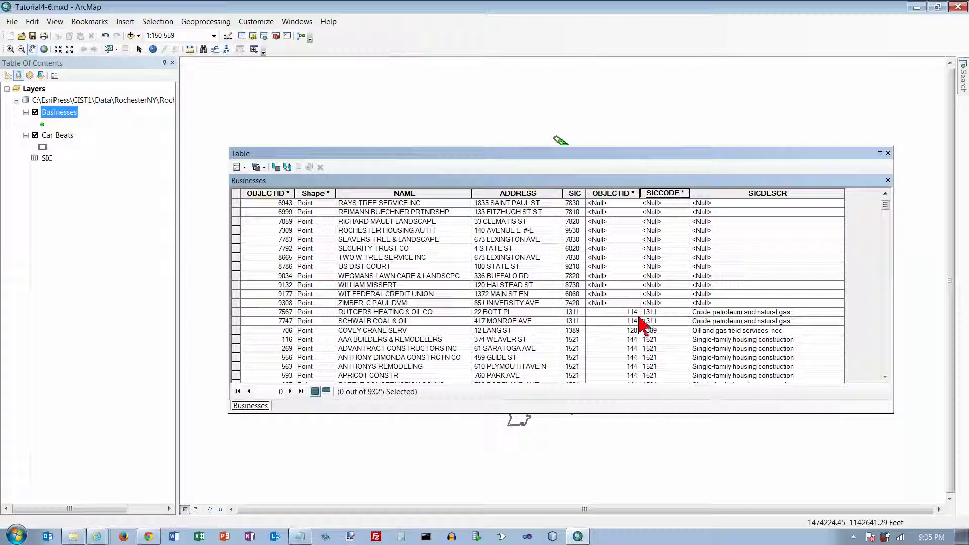
{"action": "left_click", "coordinate": [888, 153]}
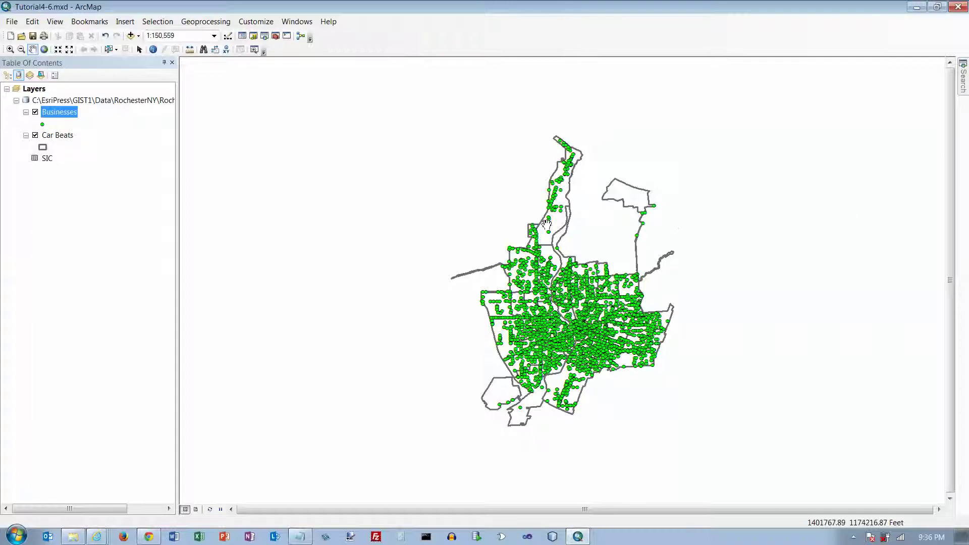
{"action": "right_click", "coordinate": [61, 113]}
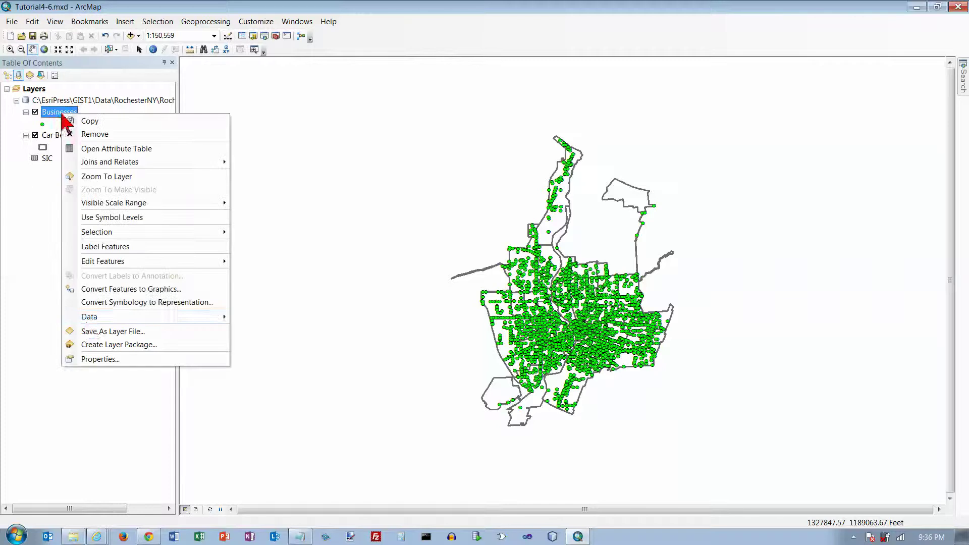
{"action": "left_click", "coordinate": [98, 359]}
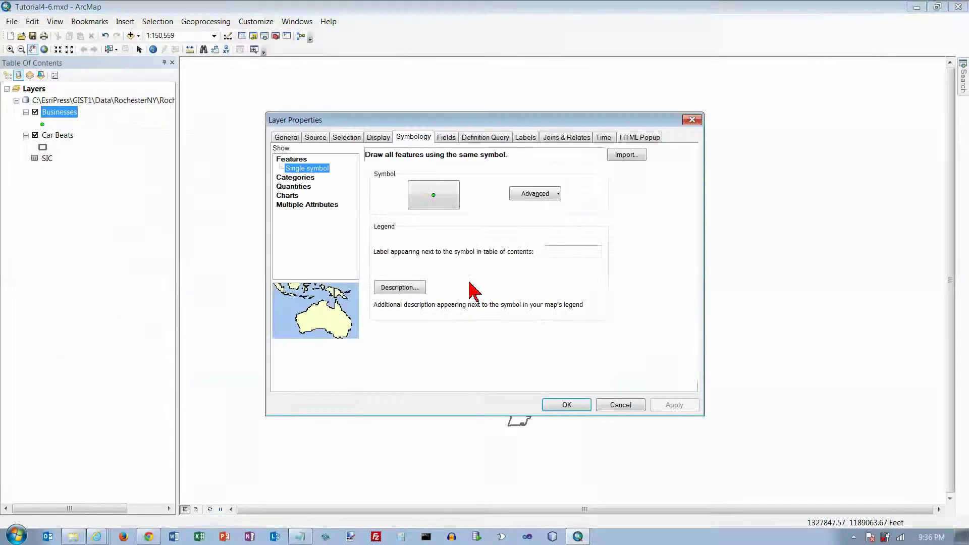
{"action": "left_click", "coordinate": [493, 141]}
{"action": "left_click", "coordinate": [491, 168]}
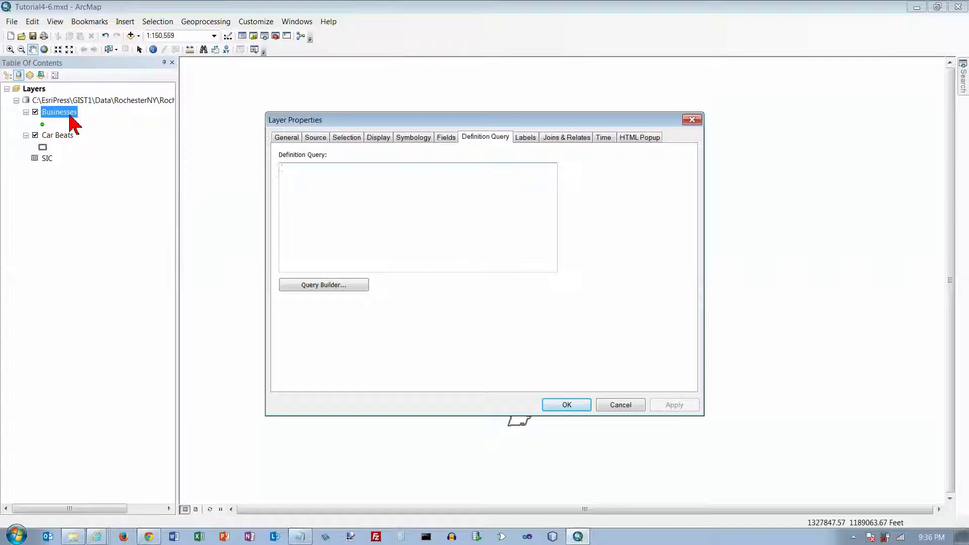
{"action": "left_click", "coordinate": [621, 406]}
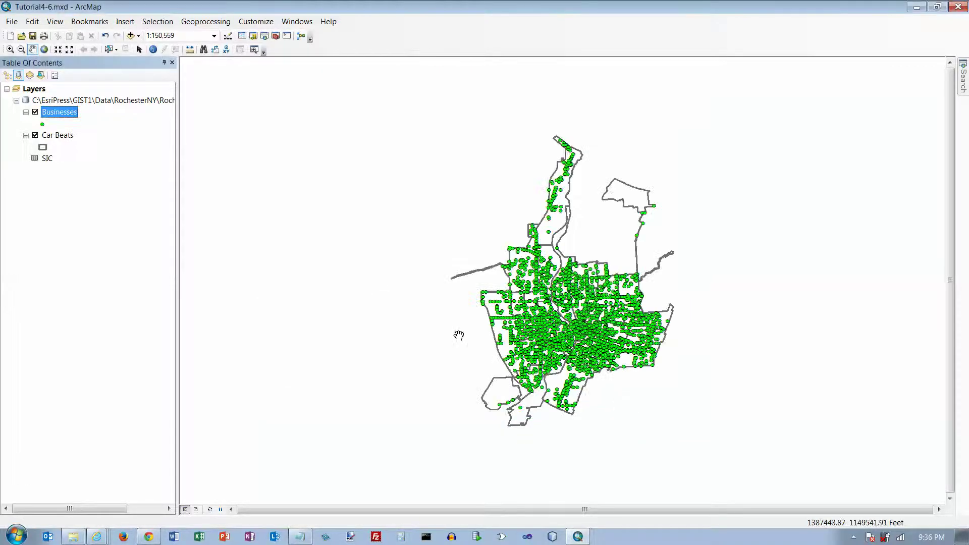
Step: Reopen the Businesses attribute table and sort it by SICDESCR in ascending order
{"action": "right_click", "coordinate": [62, 112]}
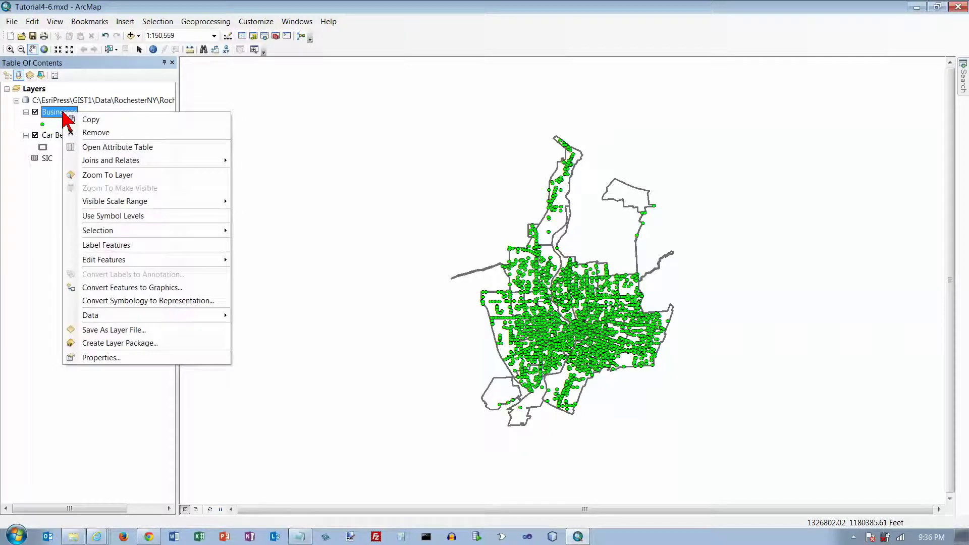
{"action": "left_click", "coordinate": [102, 145]}
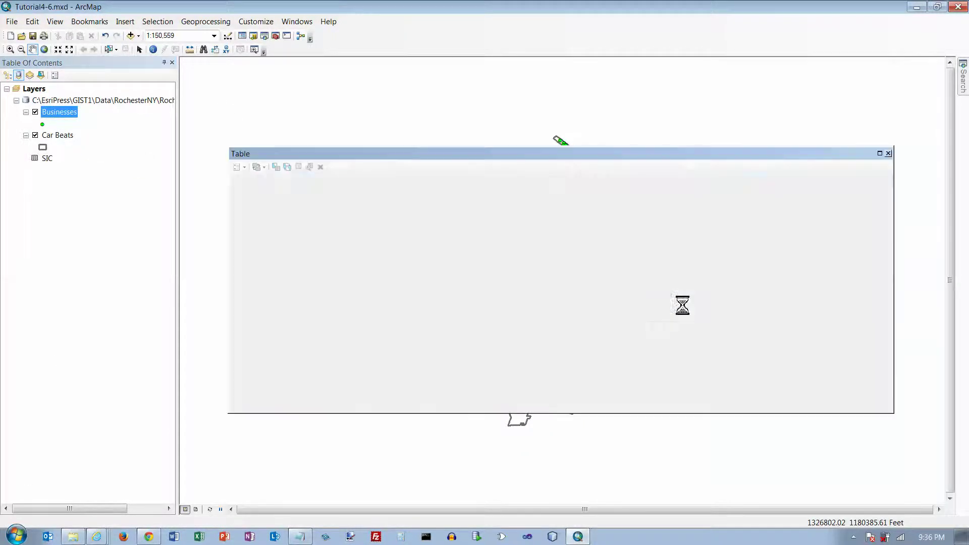
{"action": "left_click", "coordinate": [887, 326]}
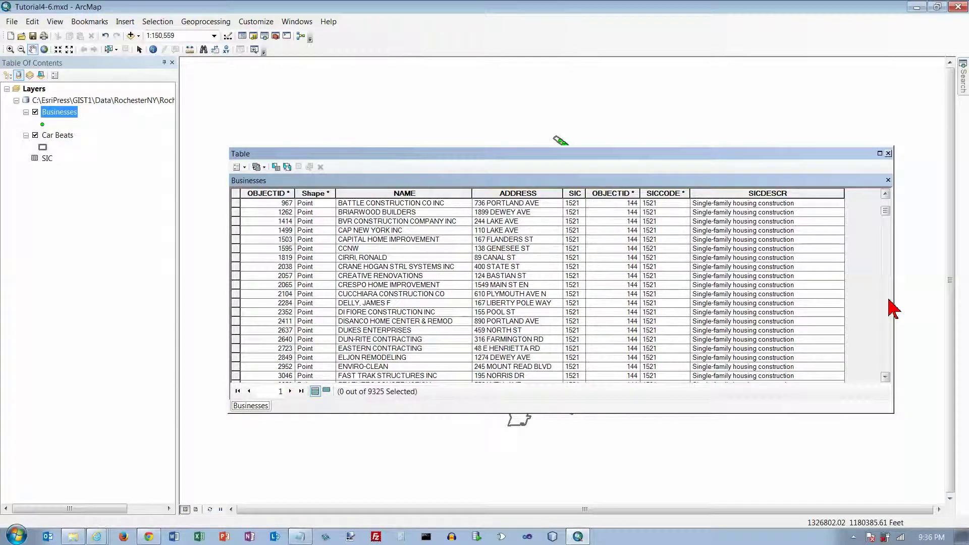
{"action": "right_click", "coordinate": [748, 196]}
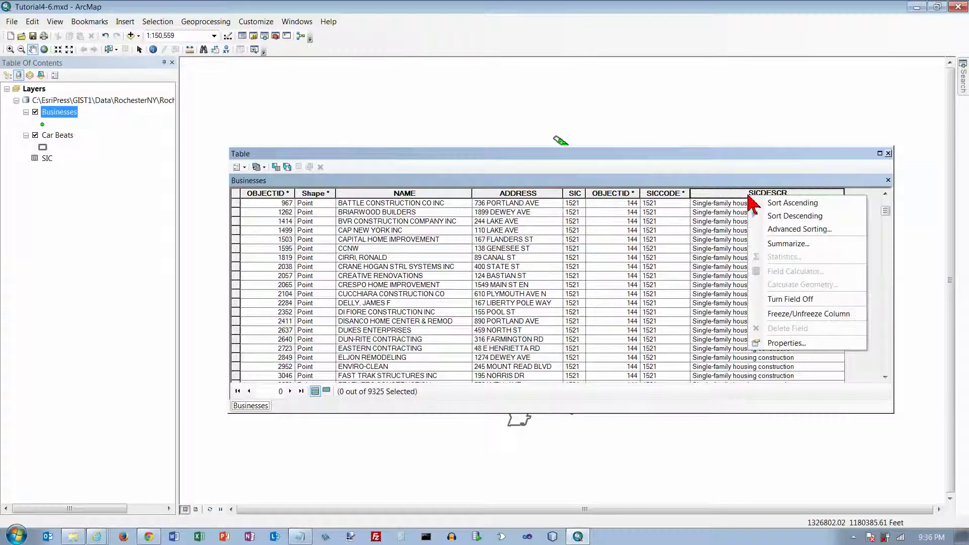
{"action": "left_click", "coordinate": [765, 203]}
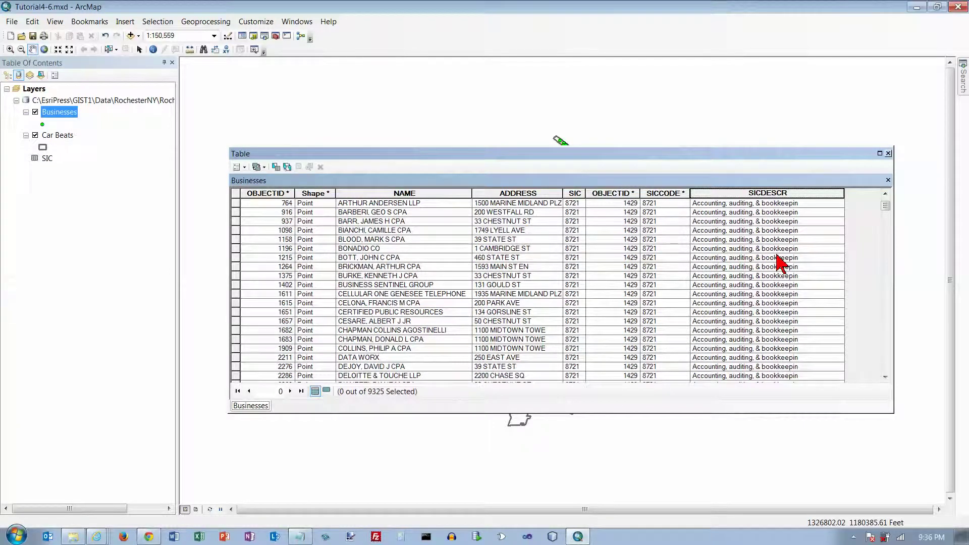
Step: Browse the sorted SICDESCR values for the Eating places and Drinking places categories and close the table
{"action": "left_click", "coordinate": [887, 306]}
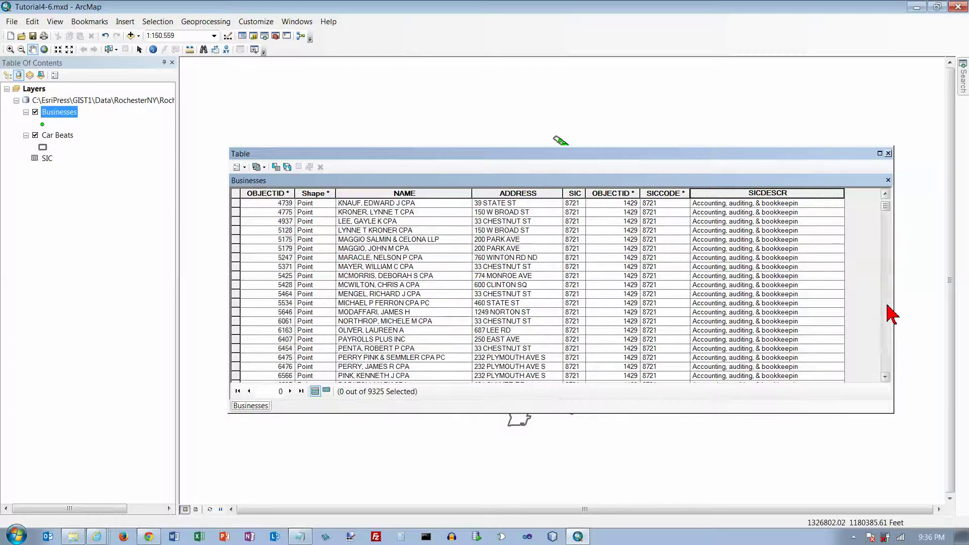
{"action": "left_click_drag", "start_coordinate": [888, 305], "coordinate": [888, 307]}
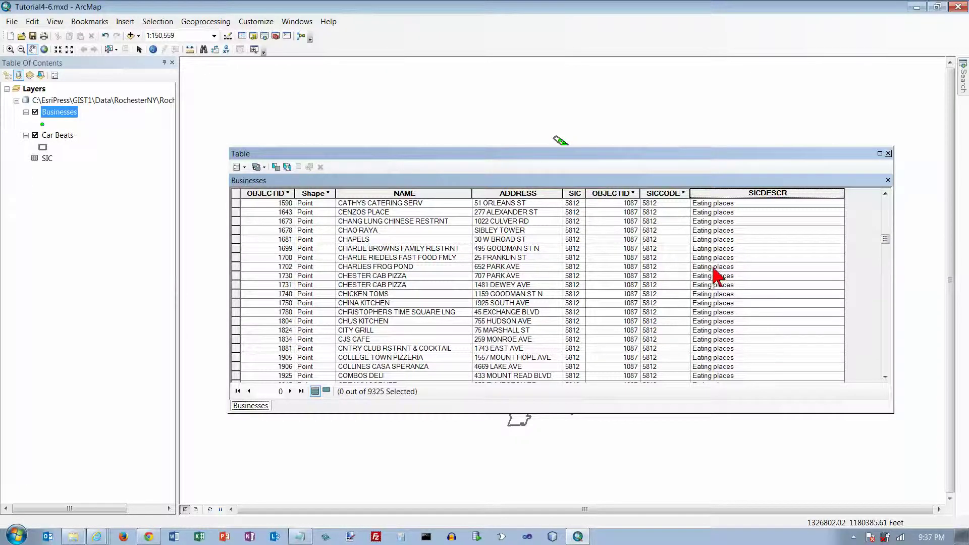
{"action": "left_click", "coordinate": [887, 207]}
{"action": "left_click", "coordinate": [887, 206]}
{"action": "left_click", "coordinate": [886, 286]}
{"action": "left_click", "coordinate": [886, 286]}
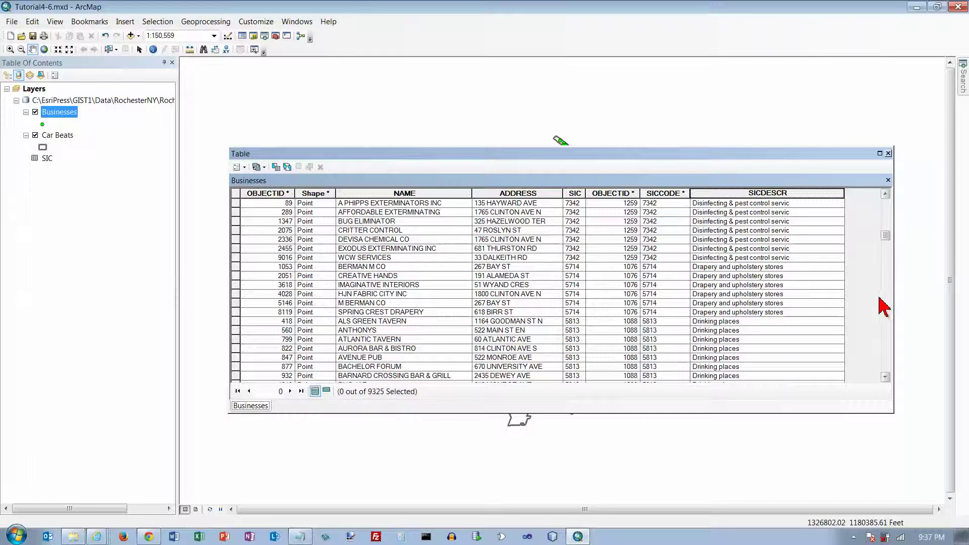
{"action": "left_click", "coordinate": [888, 153]}
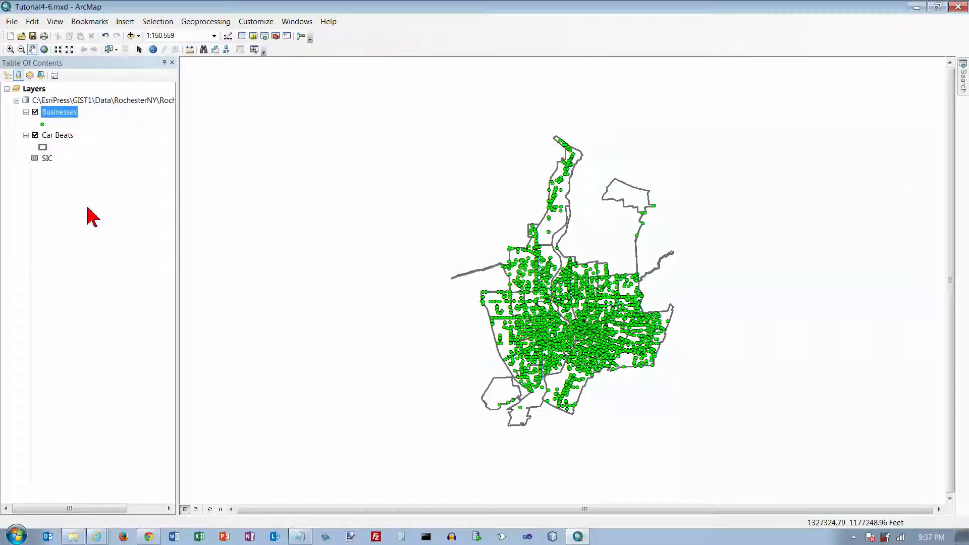
Step: Build a definition query for the Businesses layer: SIC.SICDESCR = "Eating places" OR SIC.SICDESCR = "Drinking places"
{"action": "right_click", "coordinate": [73, 114]}
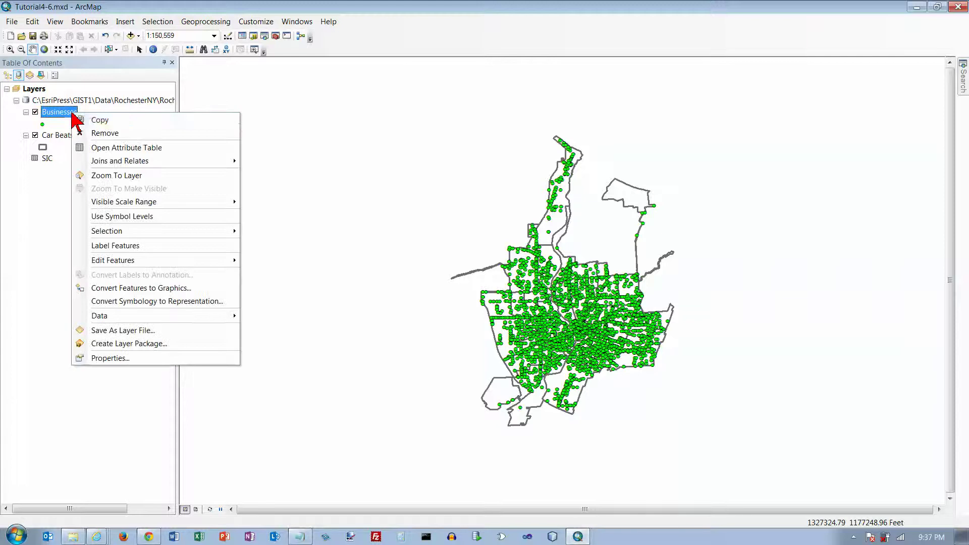
{"action": "left_click", "coordinate": [152, 362]}
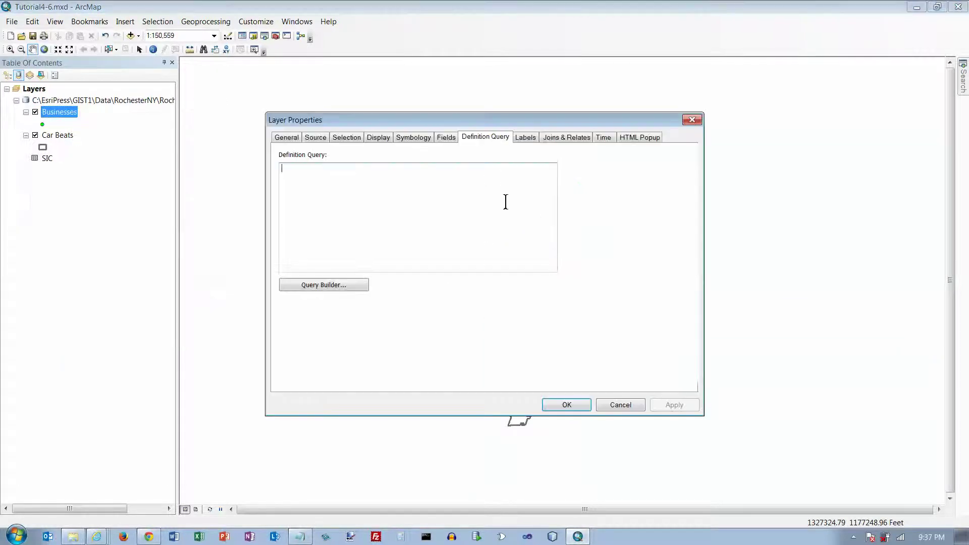
{"action": "left_click", "coordinate": [328, 287]}
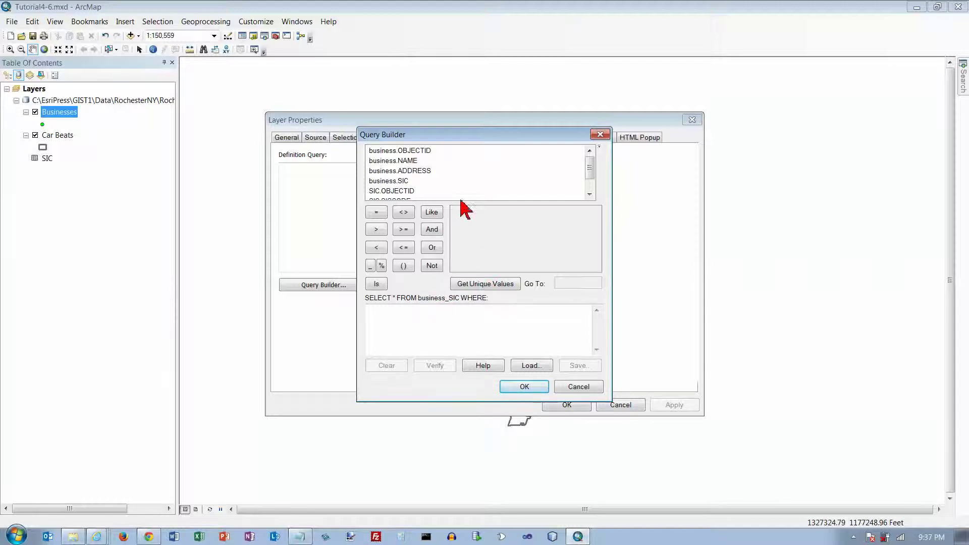
{"action": "left_click", "coordinate": [589, 195]}
{"action": "left_click", "coordinate": [589, 195]}
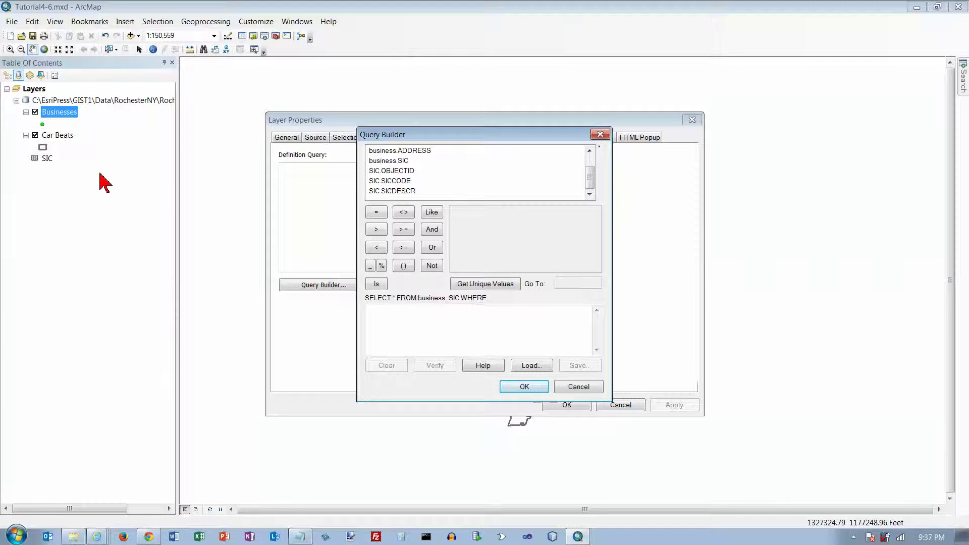
{"action": "double_click", "coordinate": [392, 192]}
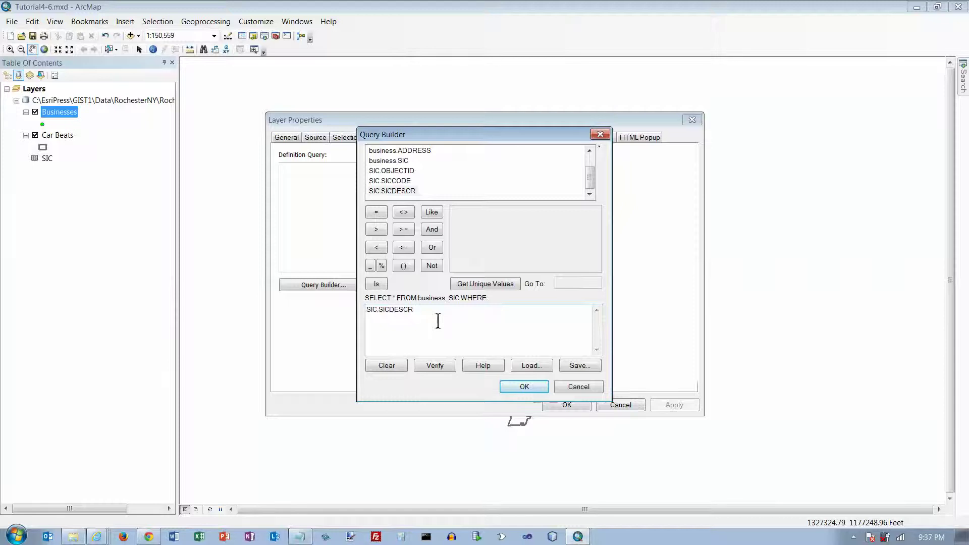
{"action": "type", "text": "= 'Eating places' OR"}
{"action": "double_click", "coordinate": [400, 192]}
{"action": "type", "text": "'Drinking places'"}
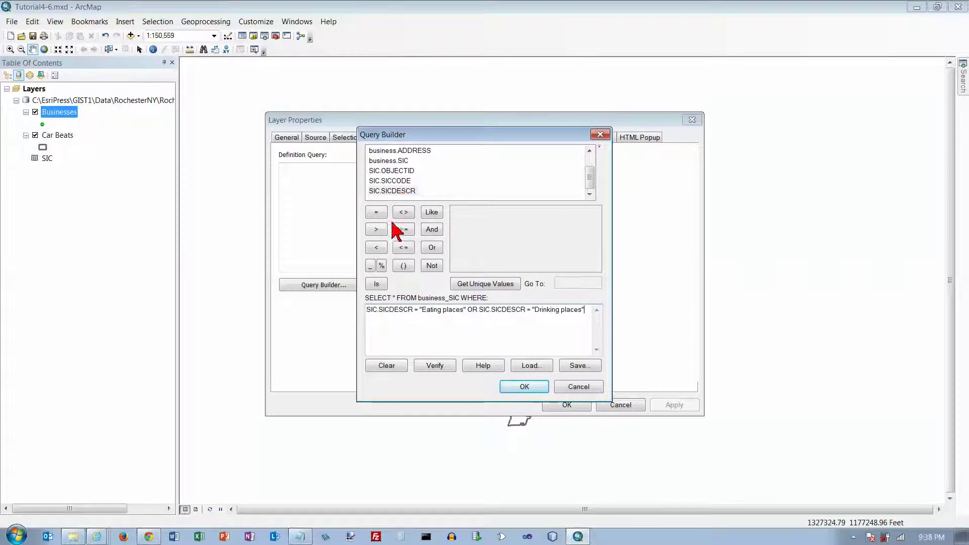
Step: Look up the unique SICDESCR values and try to apply the definition query to the Businesses layer
{"action": "left_click", "coordinate": [484, 284]}
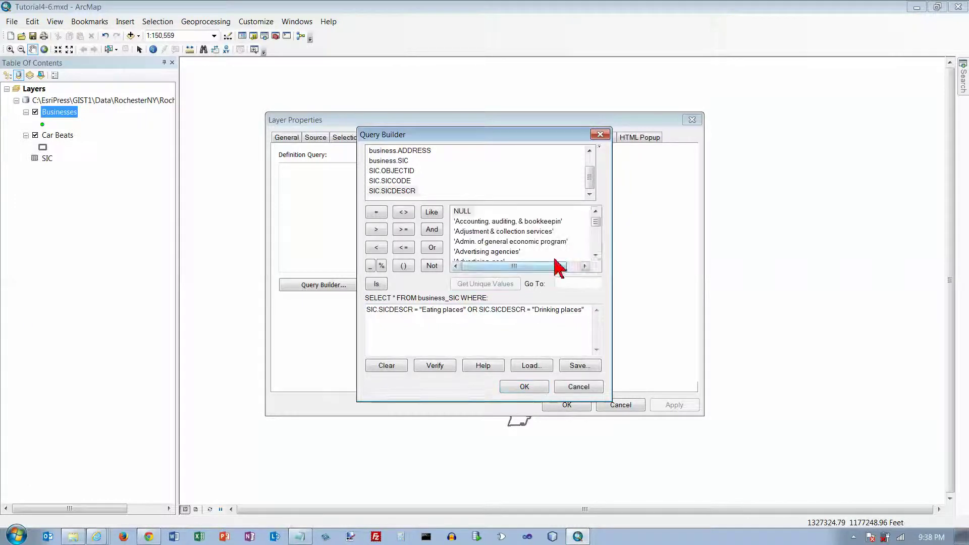
{"action": "left_click_drag", "start_coordinate": [596, 222], "coordinate": [597, 242]}
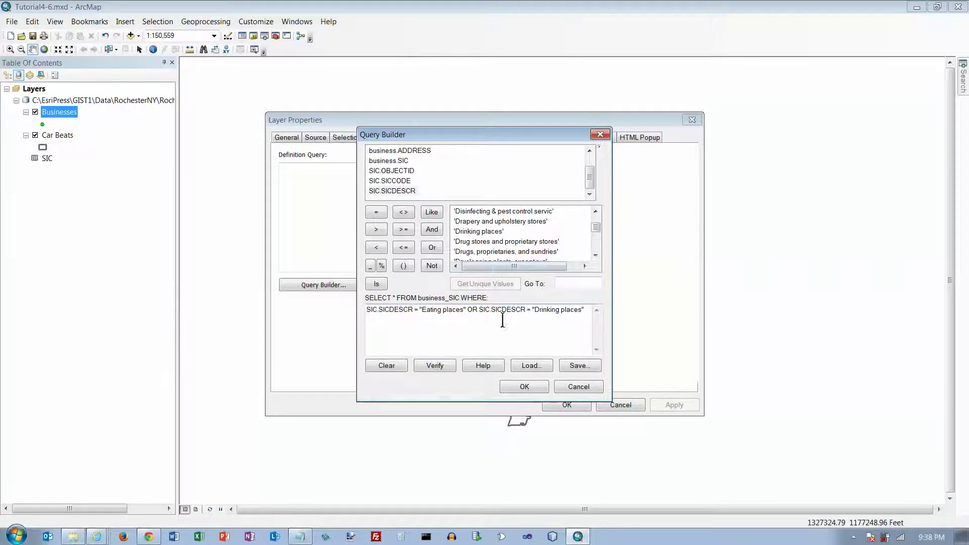
{"action": "left_click", "coordinate": [524, 387]}
{"action": "left_click", "coordinate": [567, 407]}
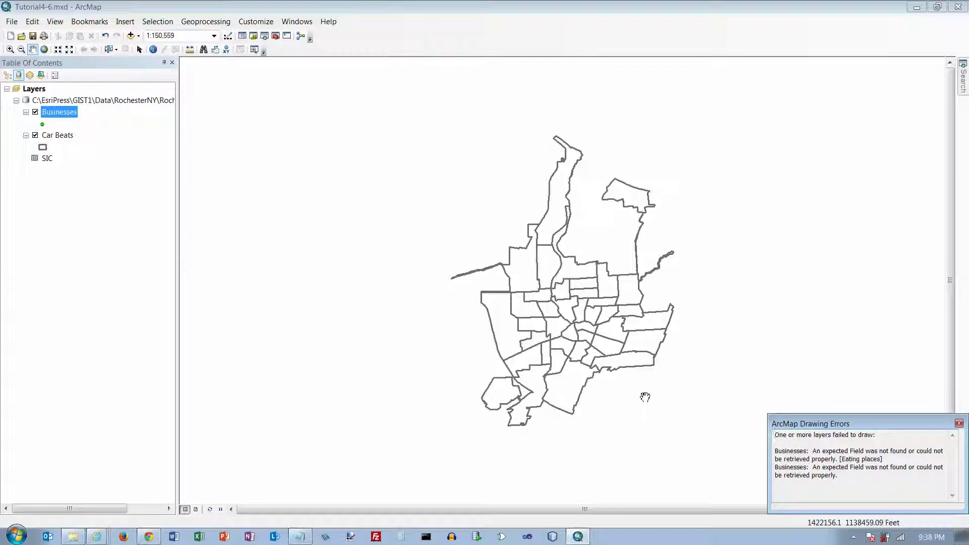
Step: Reopen the Businesses layer's definition query in the Query Builder and clear the existing expression
{"action": "left_click", "coordinate": [71, 115]}
{"action": "right_click", "coordinate": [71, 115]}
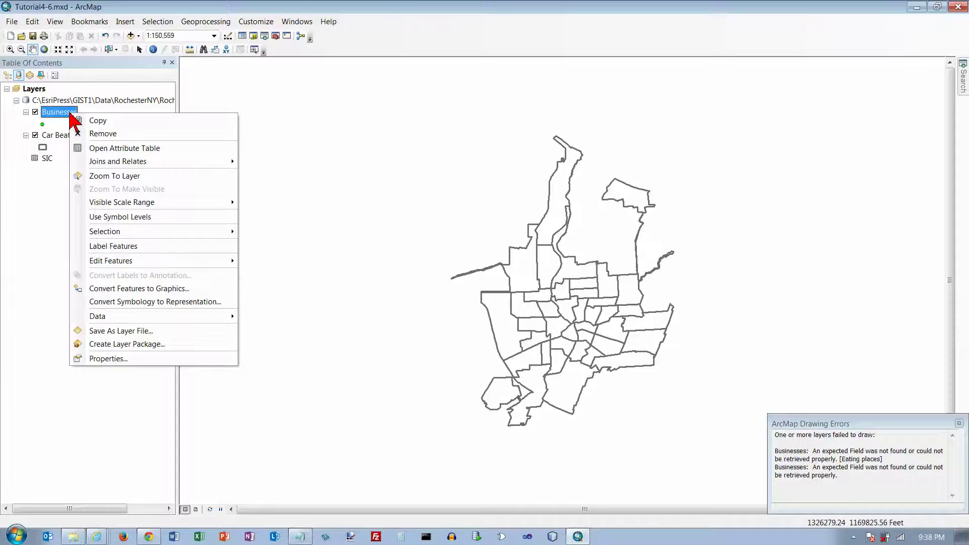
{"action": "left_click", "coordinate": [127, 360]}
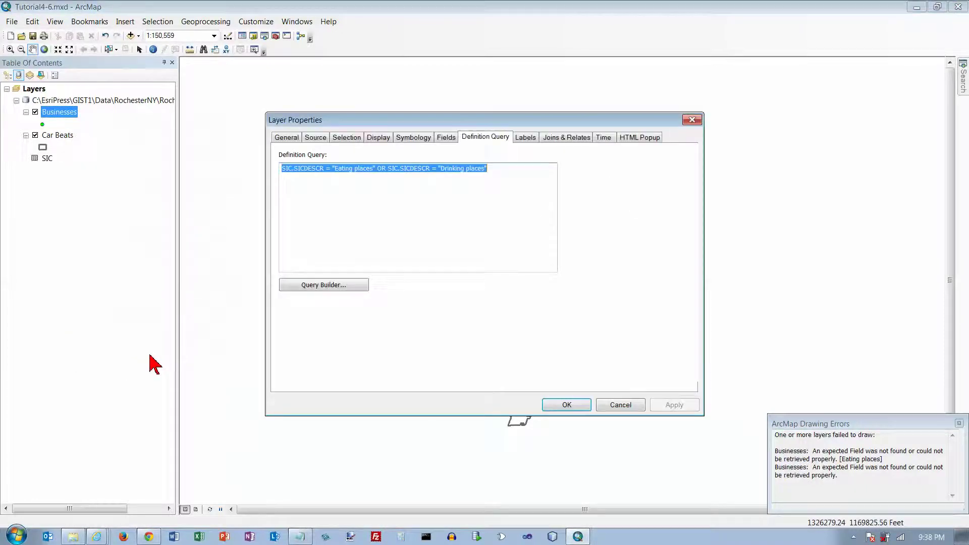
{"action": "left_click", "coordinate": [347, 285]}
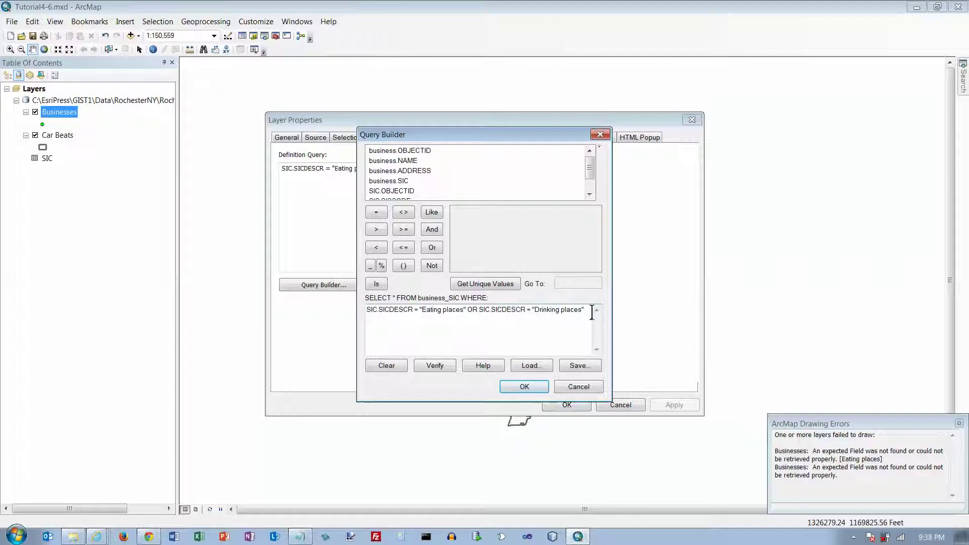
{"action": "left_click_drag", "start_coordinate": [591, 311], "coordinate": [340, 311]}
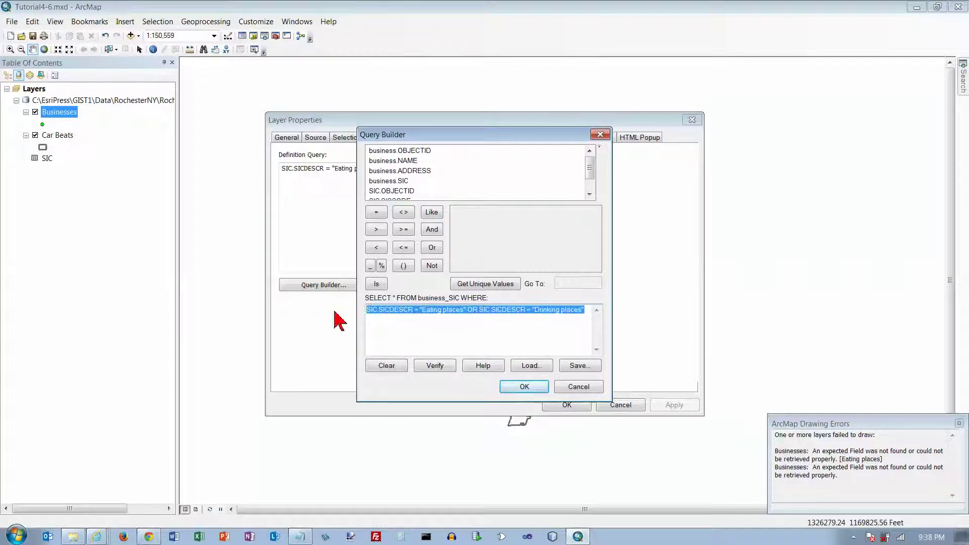
{"action": "key", "text": "Delete"}
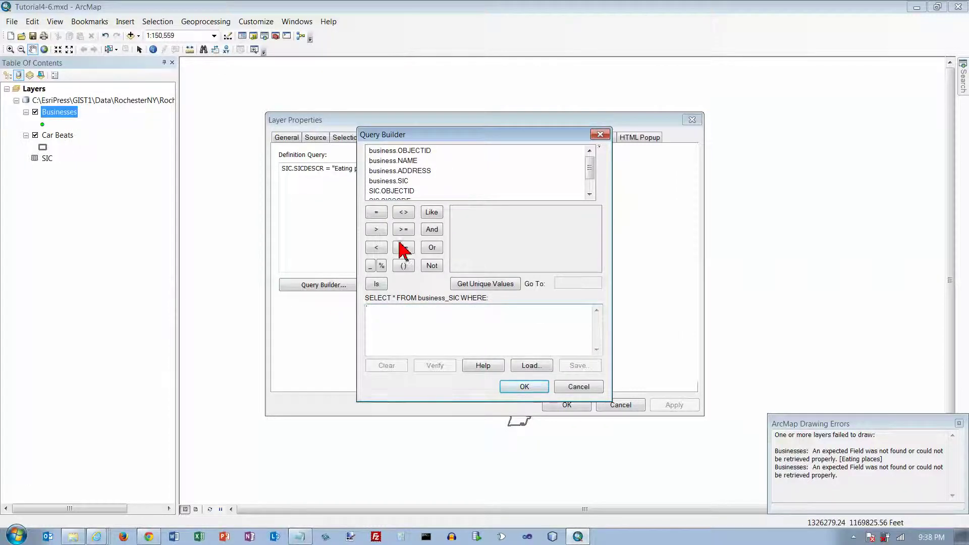
Step: Build the condition SIC.SICDESCR = 'Drinking places' using the field's unique values list
{"action": "left_click", "coordinate": [589, 194]}
{"action": "left_click", "coordinate": [589, 194]}
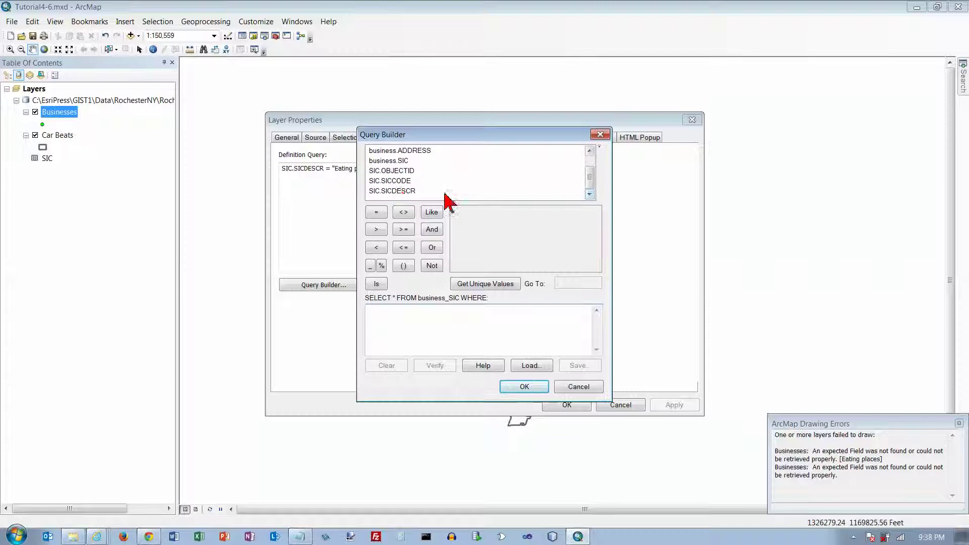
{"action": "double_click", "coordinate": [402, 191]}
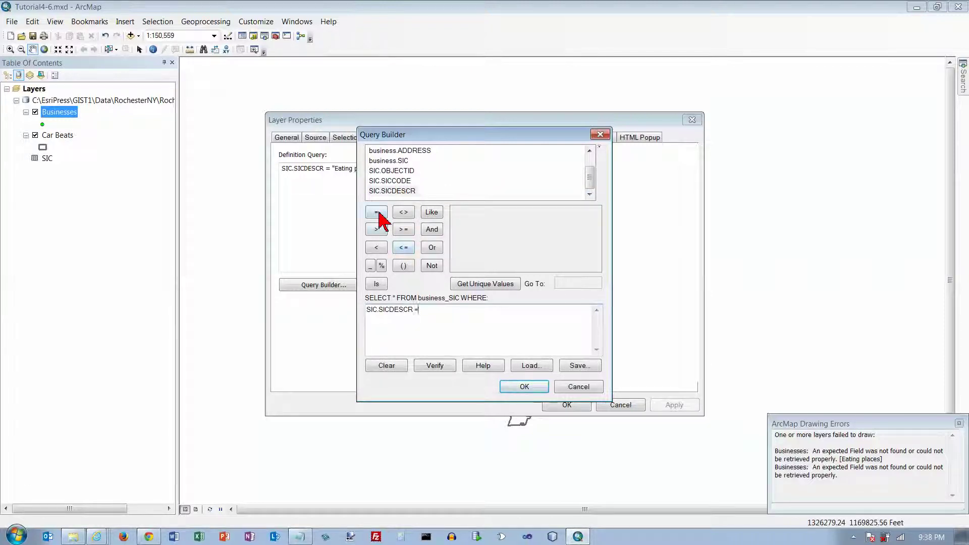
{"action": "left_click", "coordinate": [513, 284]}
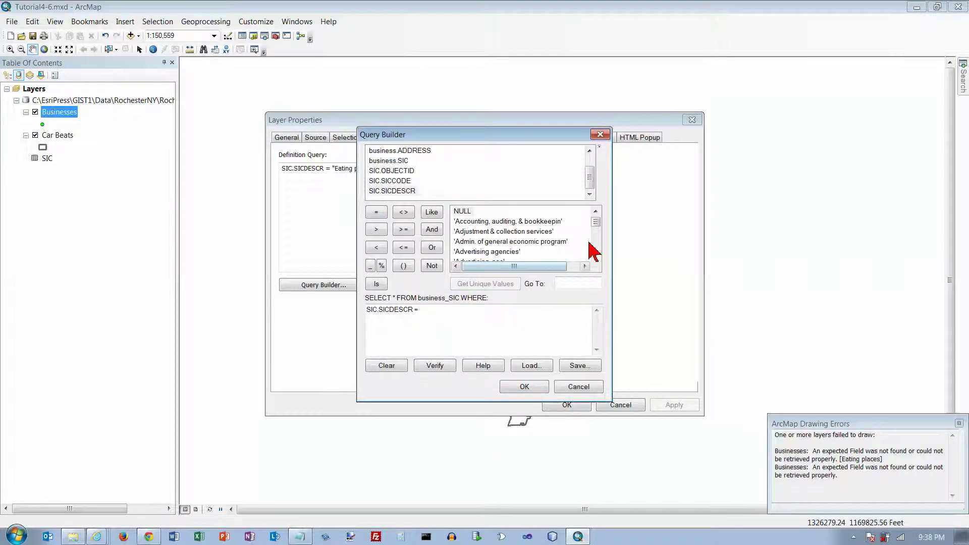
{"action": "scroll", "coordinate": [597, 248], "scroll_direction": "down", "scroll_amount": 5}
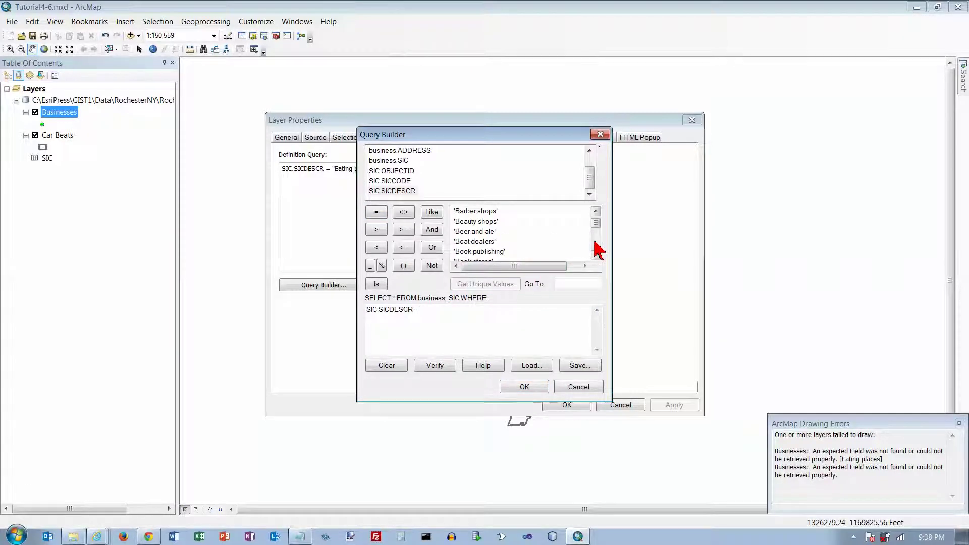
{"action": "scroll", "coordinate": [595, 241], "scroll_direction": "down", "scroll_amount": 10}
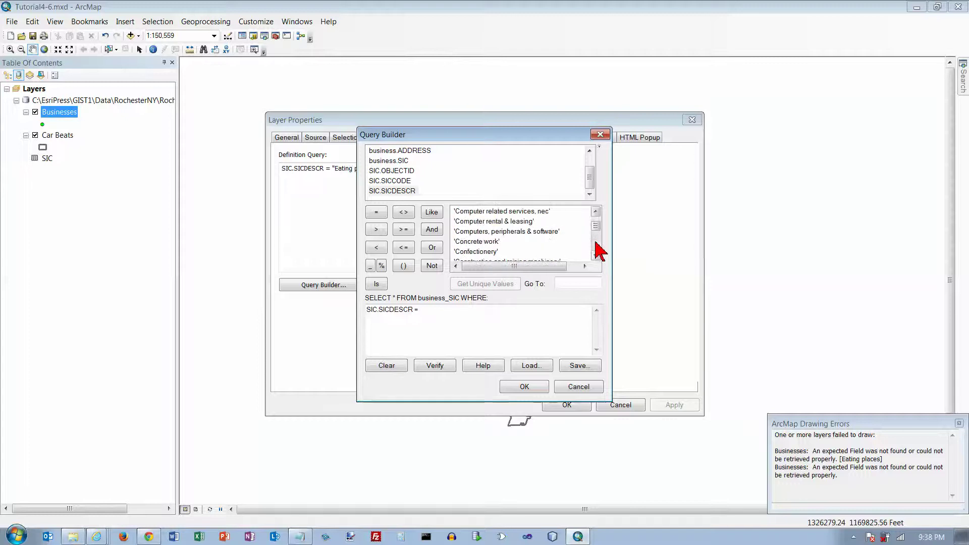
{"action": "scroll", "coordinate": [595, 248], "scroll_direction": "down", "scroll_amount": 4}
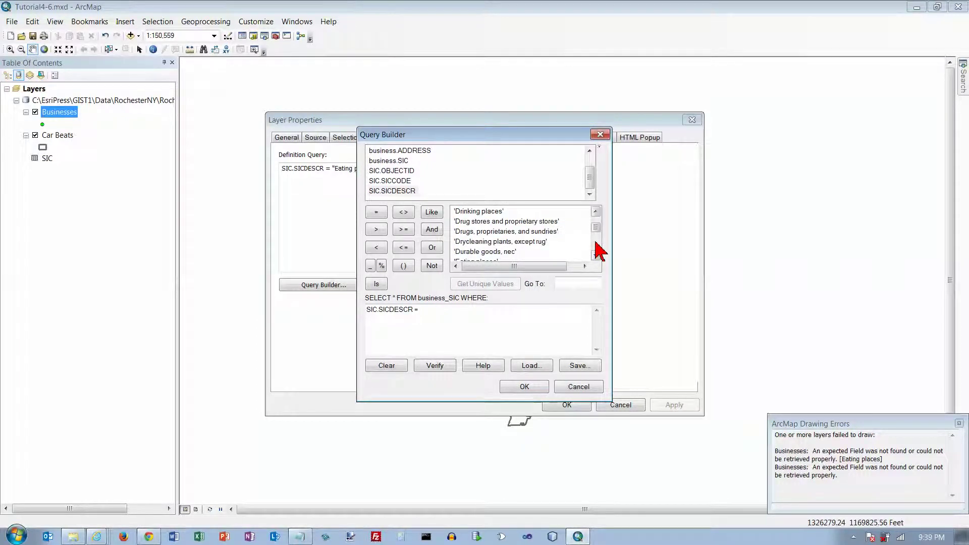
{"action": "double_click", "coordinate": [489, 212]}
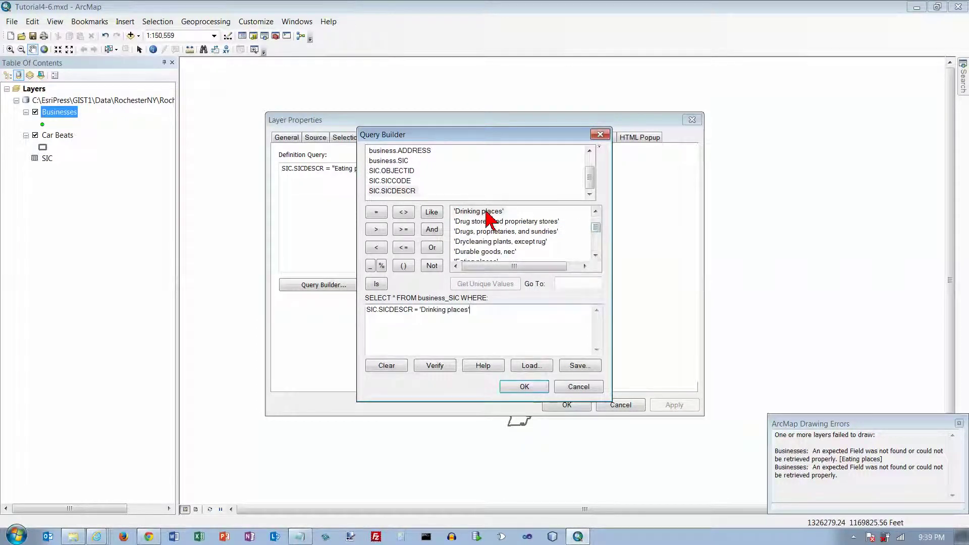
Step: Extend the query with OR SIC.SICDESCR = 'Eating places' and apply it to the Businesses layer
{"action": "left_click", "coordinate": [432, 248]}
{"action": "double_click", "coordinate": [400, 192]}
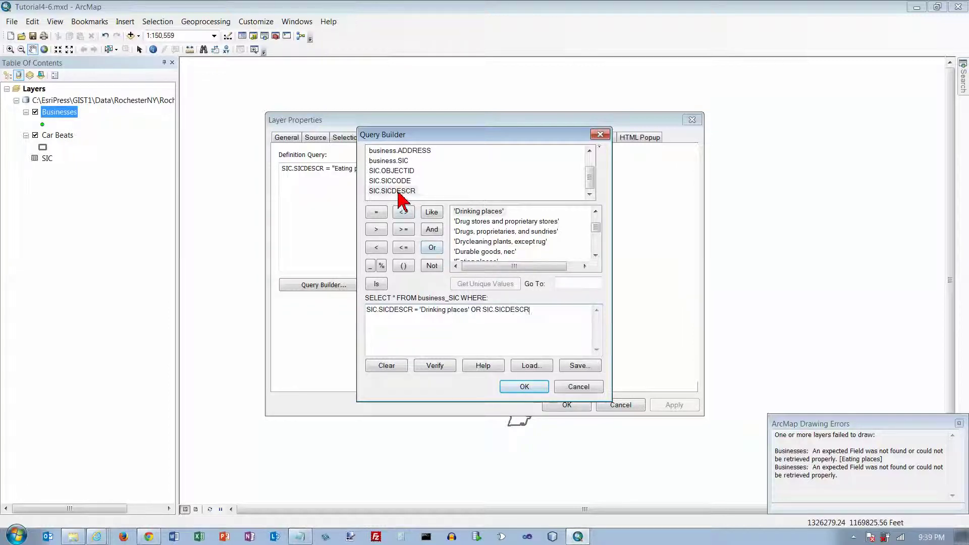
{"action": "left_click", "coordinate": [376, 212]}
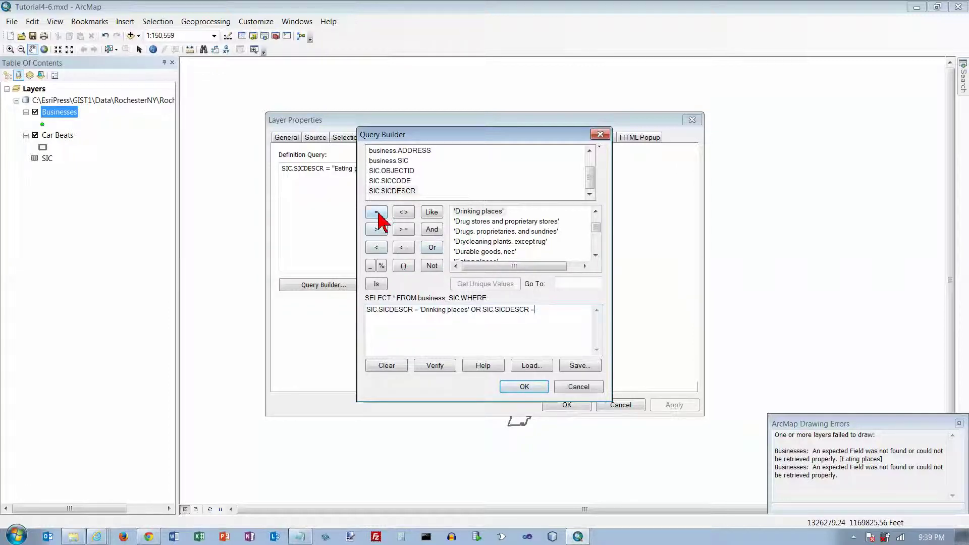
{"action": "left_click", "coordinate": [597, 242]}
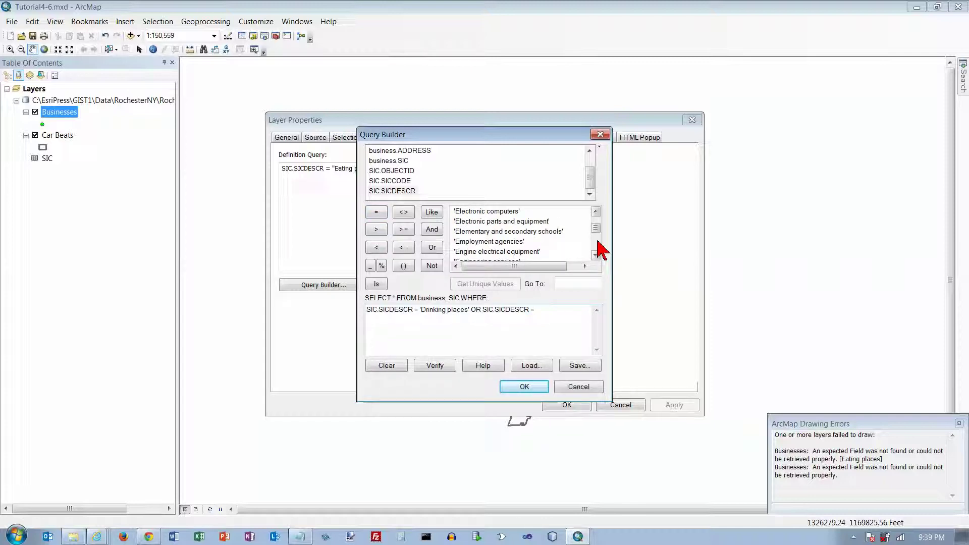
{"action": "scroll", "coordinate": [598, 245], "scroll_direction": "up", "scroll_amount": 2}
{"action": "double_click", "coordinate": [476, 211]}
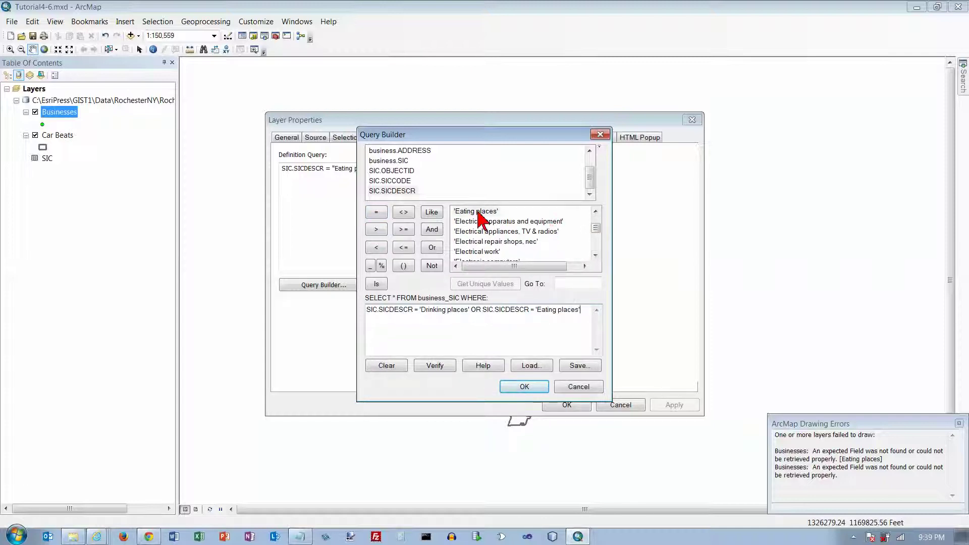
{"action": "left_click", "coordinate": [525, 387]}
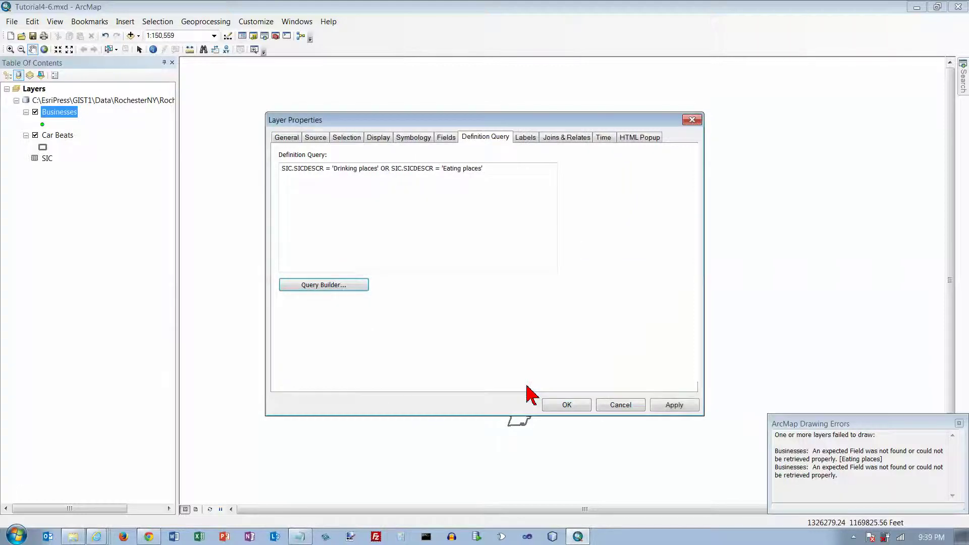
{"action": "left_click", "coordinate": [562, 406]}
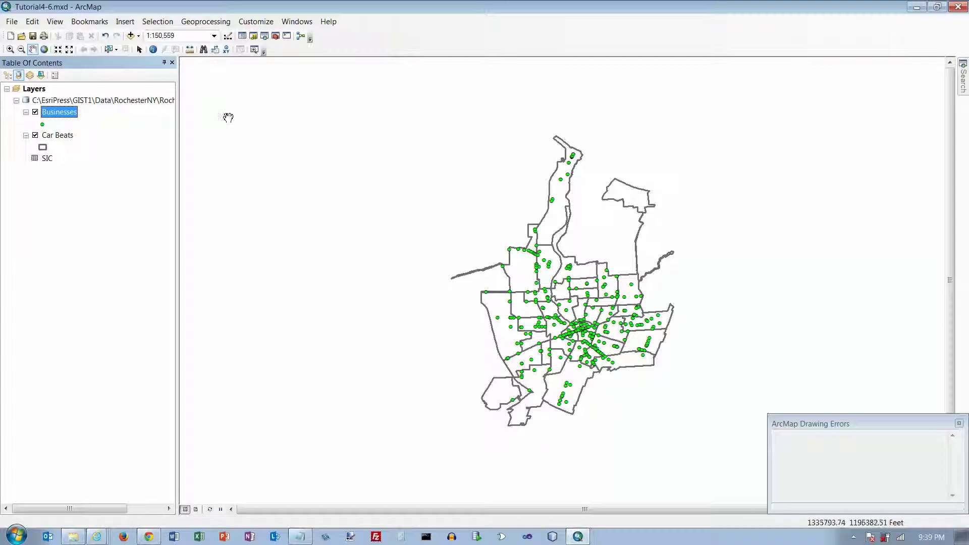
Step: Review the filtered Businesses records in the attribute table from first to last and close the table
{"action": "left_click", "coordinate": [11, 49]}
{"action": "left_click_drag", "start_coordinate": [422, 155], "coordinate": [734, 427]}
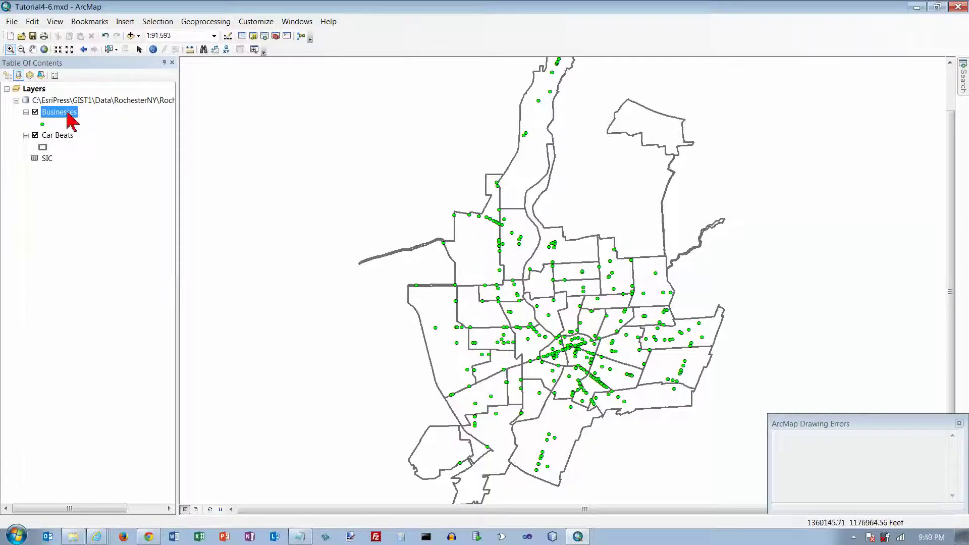
{"action": "right_click", "coordinate": [68, 114]}
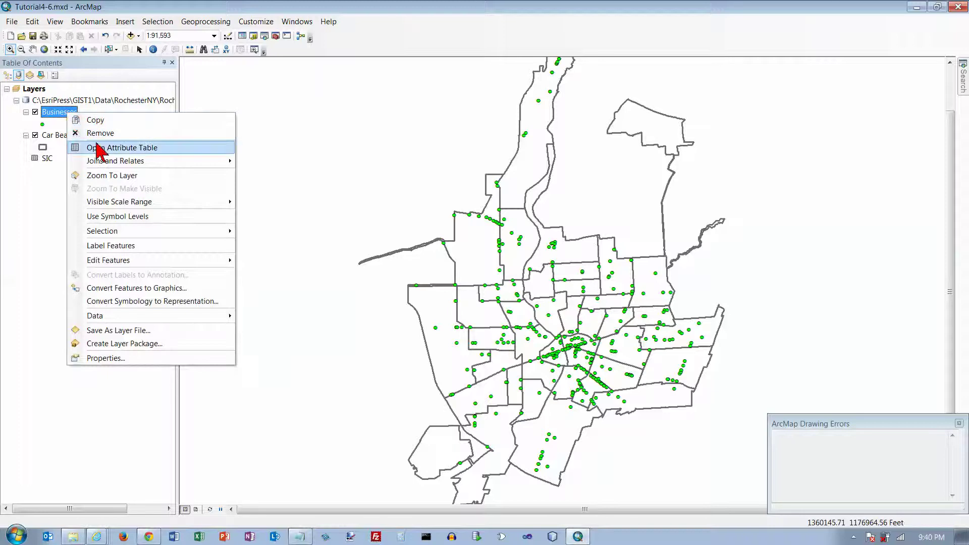
{"action": "left_click", "coordinate": [97, 146]}
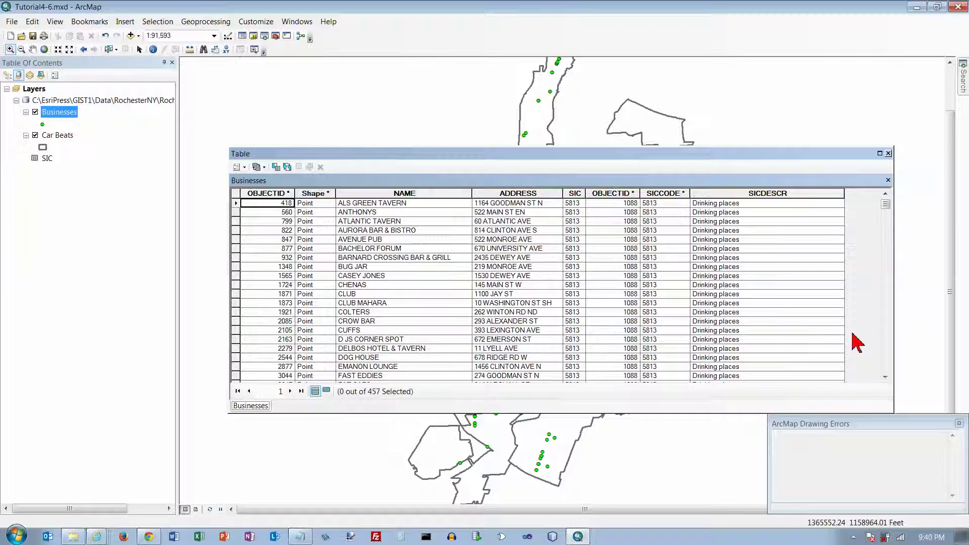
{"action": "left_click", "coordinate": [886, 305]}
{"action": "left_click_drag", "start_coordinate": [889, 302], "coordinate": [885, 377]}
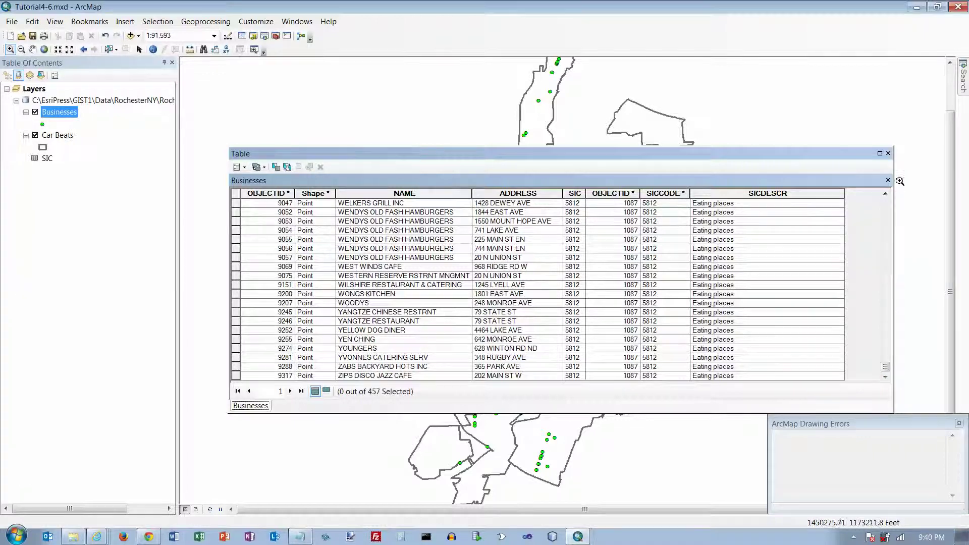
{"action": "left_click", "coordinate": [889, 153]}
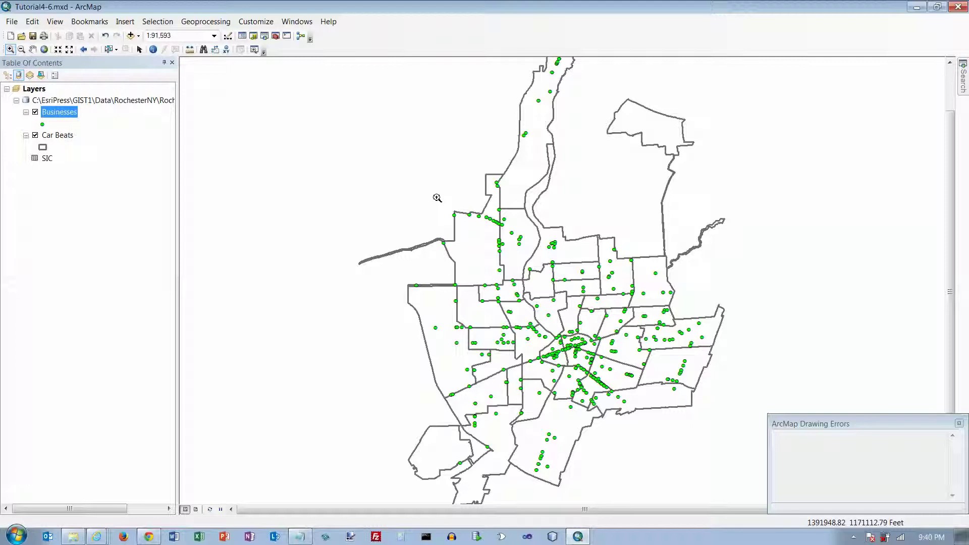
Step: Examine the filtered business points in the northwestern car beats up close and return the map to its full extent
{"action": "left_click_drag", "start_coordinate": [467, 202], "coordinate": [540, 247]}
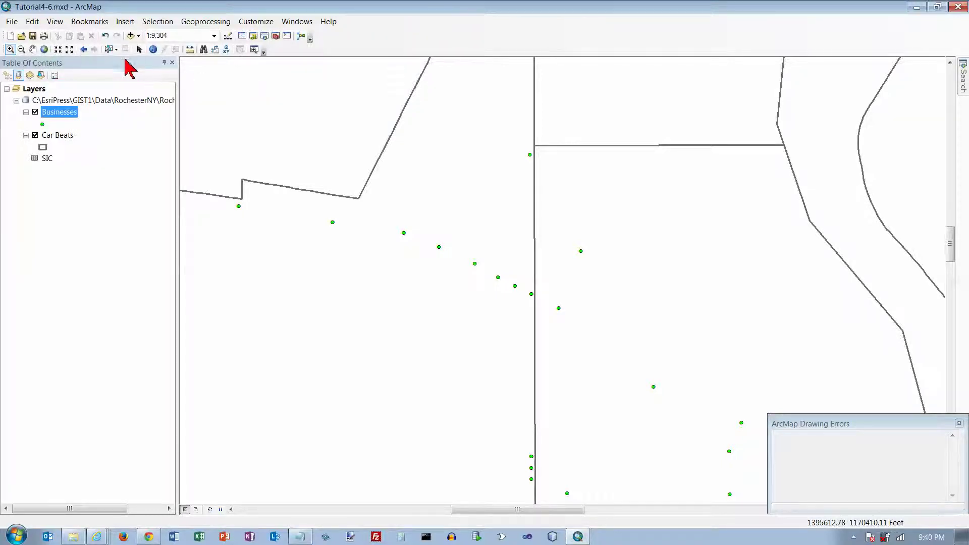
{"action": "left_click", "coordinate": [105, 36]}
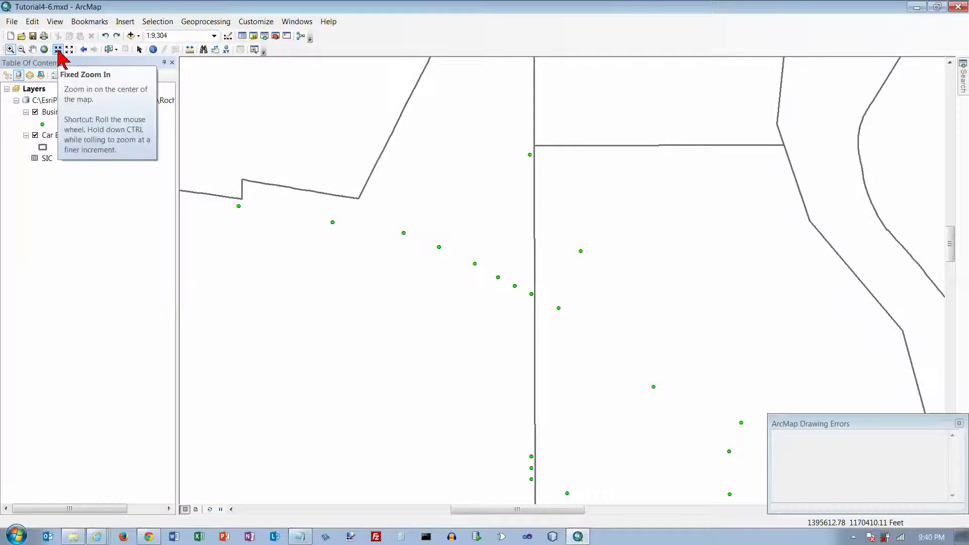
{"action": "left_click", "coordinate": [71, 50]}
{"action": "left_click", "coordinate": [69, 49]}
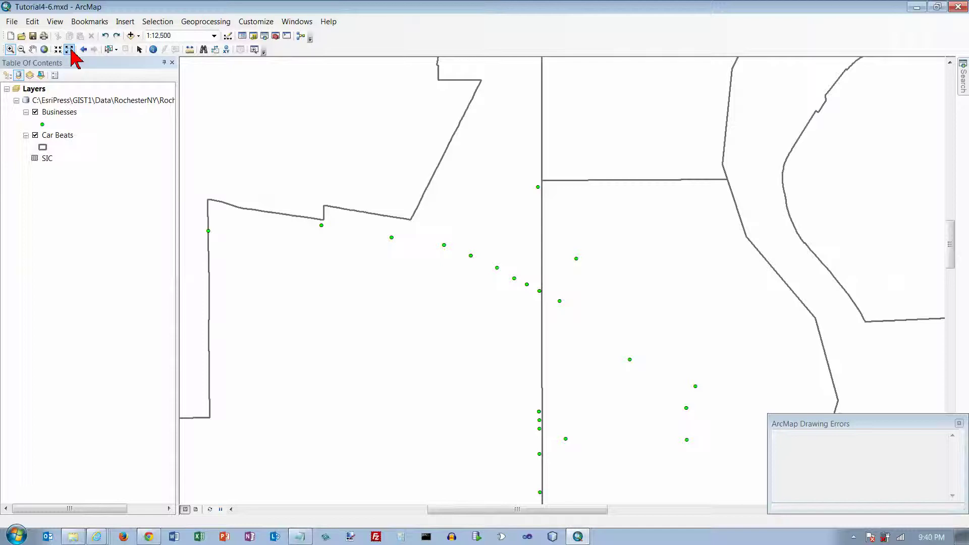
{"action": "left_click", "coordinate": [71, 51]}
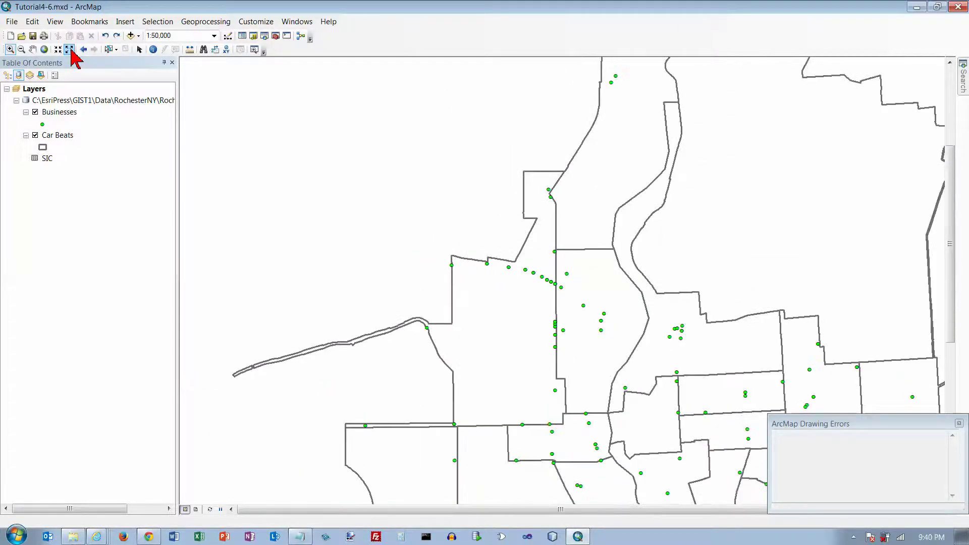
{"action": "left_click", "coordinate": [71, 50]}
{"action": "left_click", "coordinate": [71, 50]}
{"action": "left_click", "coordinate": [74, 51]}
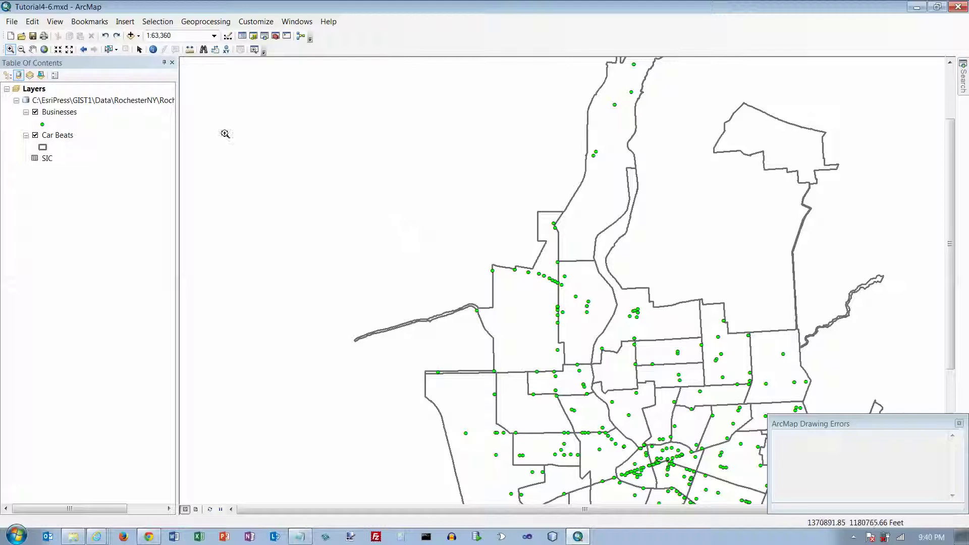
{"action": "left_click", "coordinate": [44, 49]}
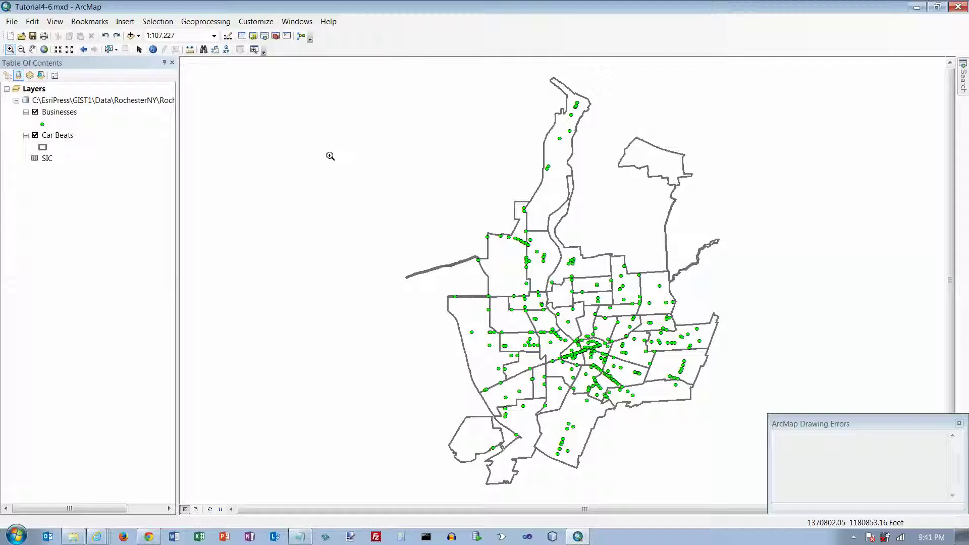
{"action": "left_click", "coordinate": [44, 160]}
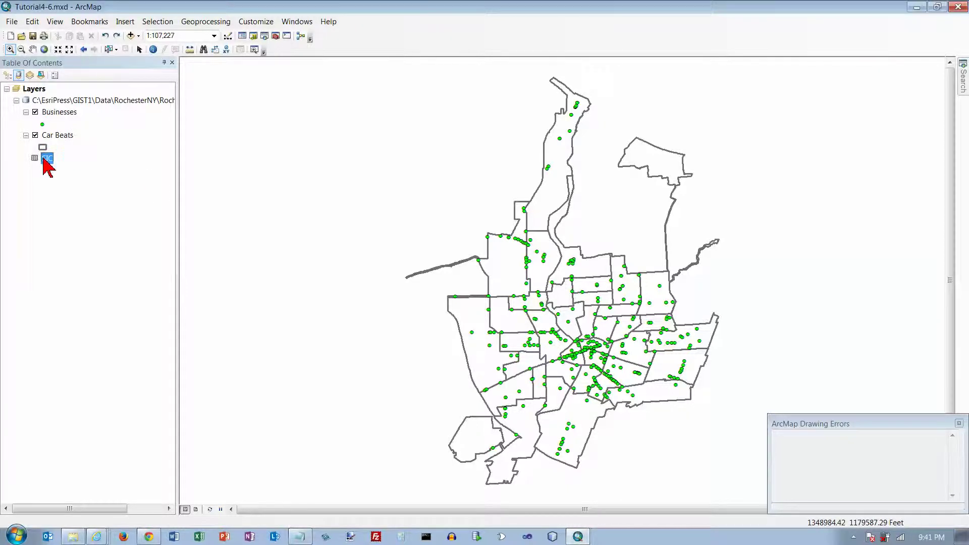
{"action": "left_click", "coordinate": [48, 115]}
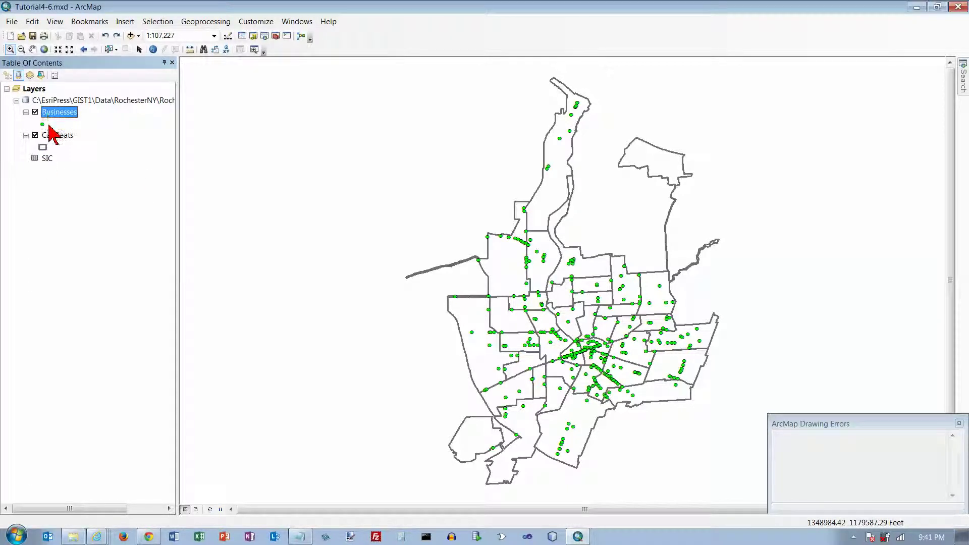
{"action": "left_click", "coordinate": [51, 159]}
{"action": "left_click", "coordinate": [56, 116]}
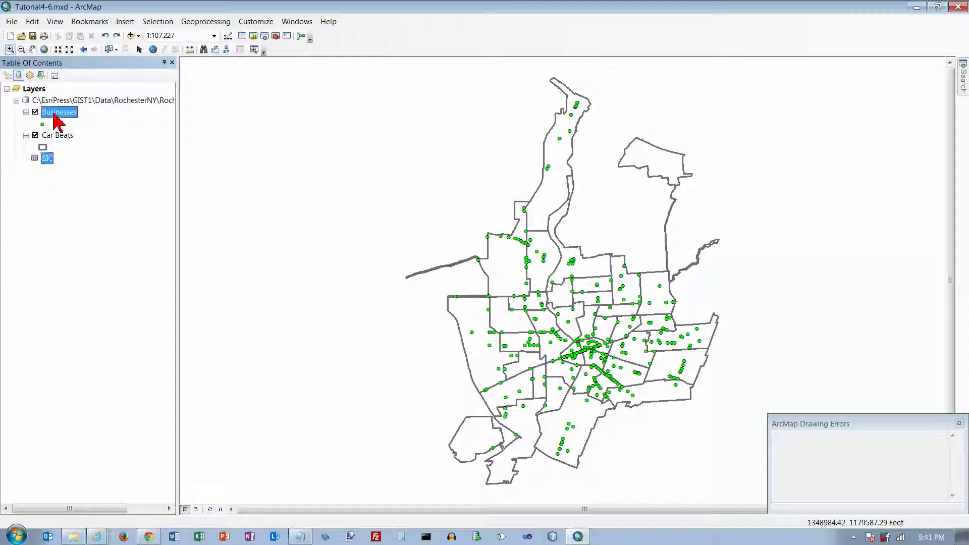
{"action": "left_click", "coordinate": [50, 158]}
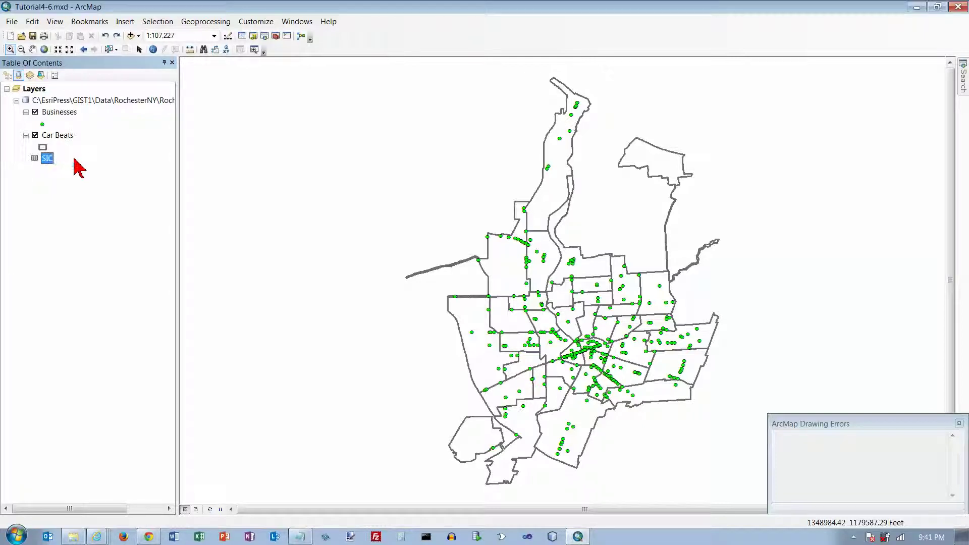
Step: Set up a join on the Car Beats layer that joins data from the Businesses layer based on spatial location
{"action": "right_click", "coordinate": [63, 137]}
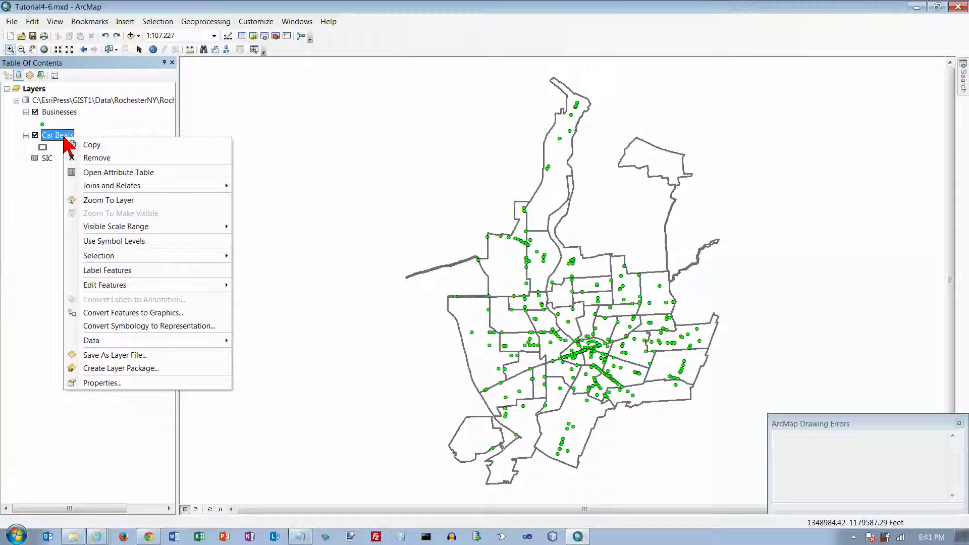
{"action": "mouse_move", "coordinate": [106, 187]}
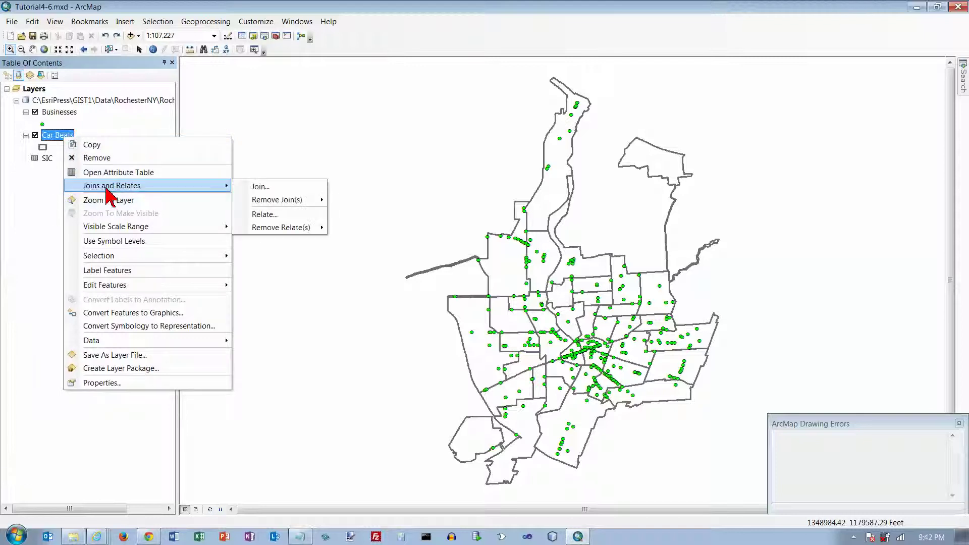
{"action": "left_click", "coordinate": [267, 188]}
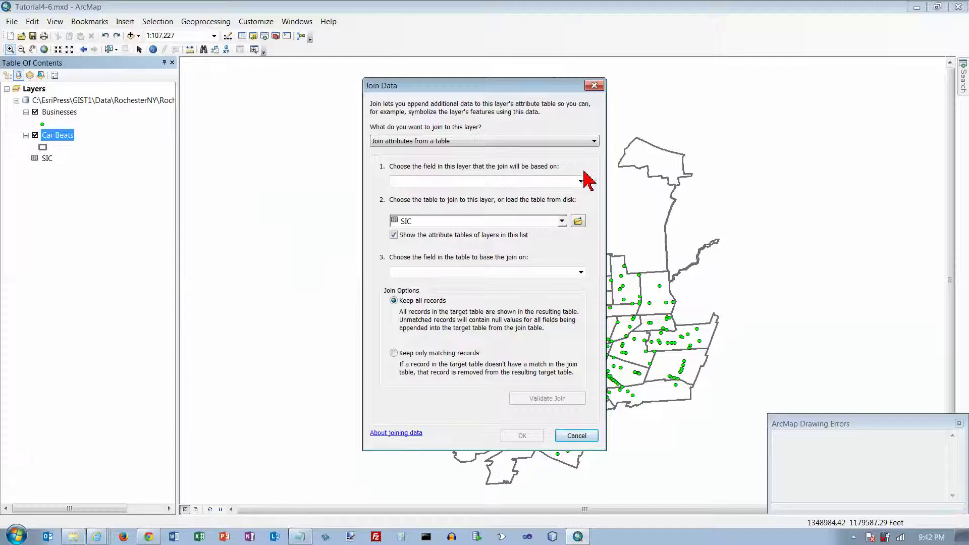
{"action": "left_click", "coordinate": [594, 142]}
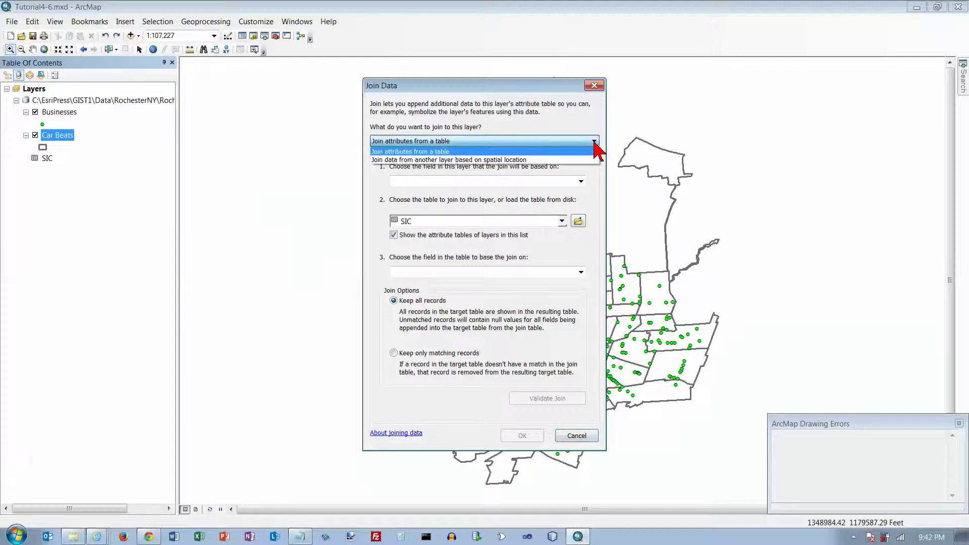
{"action": "left_click", "coordinate": [528, 161]}
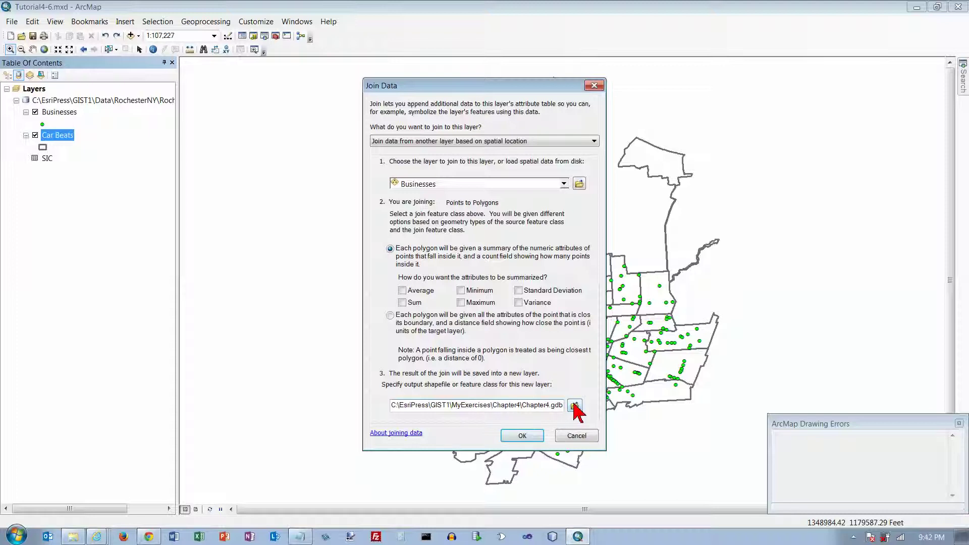
Step: Name the join output CarBeatsEatingDrinkingBusinesses in Chapter4.gdb and run the spatial join
{"action": "key", "text": "Right"}
{"action": "key", "text": "Right"}
{"action": "key", "text": "Right"}
{"action": "key", "text": "Right"}
{"action": "key", "text": "Right"}
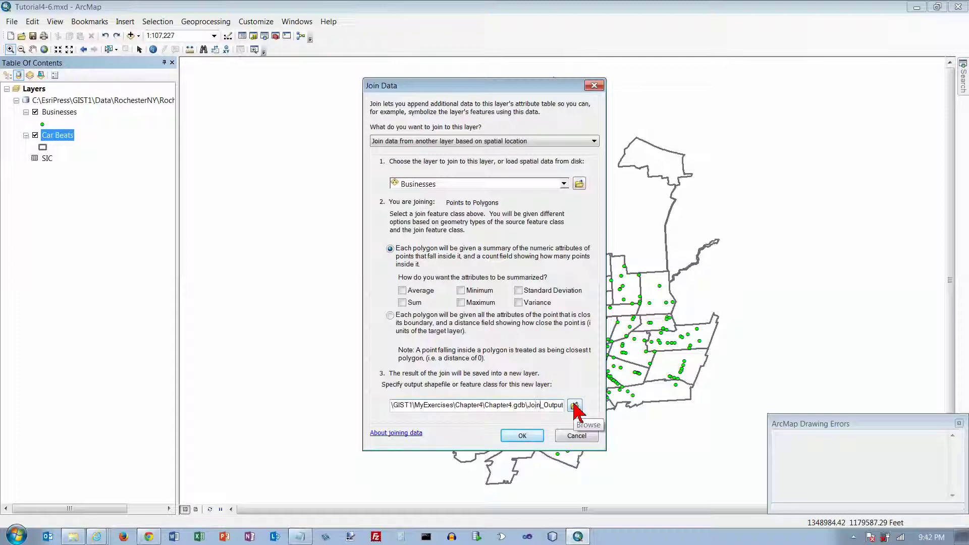
{"action": "key", "text": "Left"}
{"action": "key", "text": "Left"}
{"action": "key", "text": "Left"}
{"action": "key", "text": "Left"}
{"action": "key", "text": "Left"}
{"action": "key", "text": "Left"}
{"action": "key", "text": "Left"}
{"action": "key", "text": "Left"}
{"action": "key", "text": "Left"}
{"action": "key", "text": "Left"}
{"action": "key", "text": "Left"}
{"action": "key", "text": "Left"}
{"action": "key", "text": "Left"}
{"action": "key", "text": "Left"}
{"action": "key", "text": "Left"}
{"action": "key", "text": "Left"}
{"action": "key", "text": "Left"}
{"action": "key", "text": "Left"}
{"action": "key", "text": "Left"}
{"action": "key", "text": "Left"}
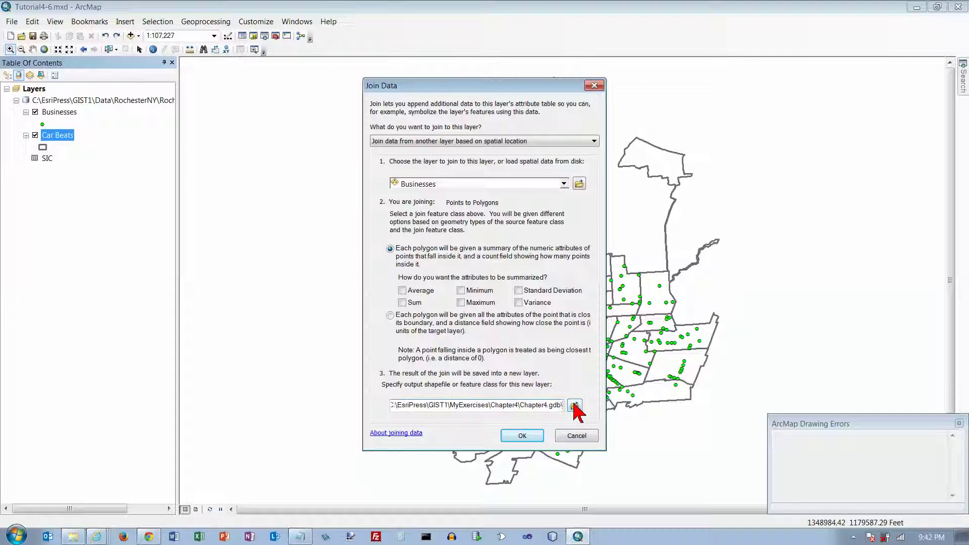
{"action": "type", "text": "CarBeatsEatingDrinkingBusinesses"}
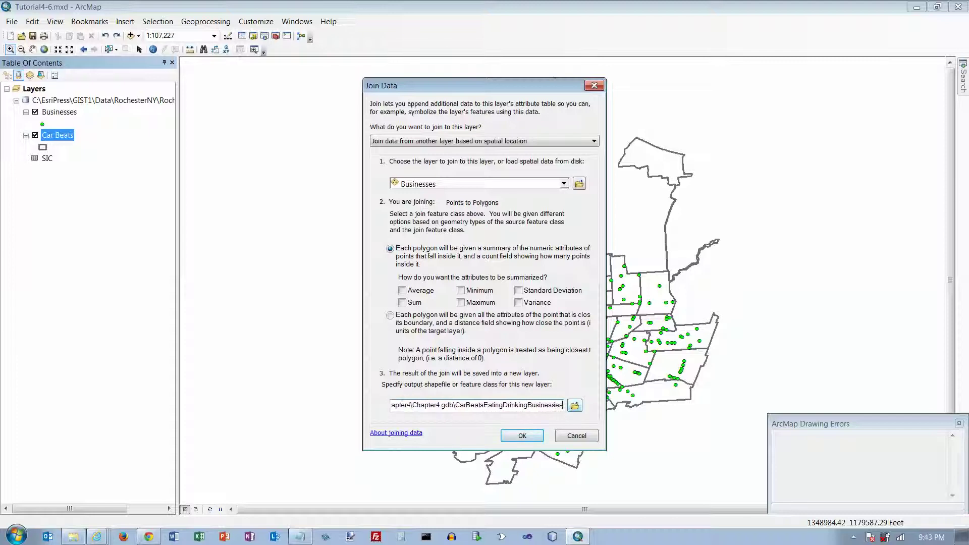
{"action": "left_click", "coordinate": [525, 434]}
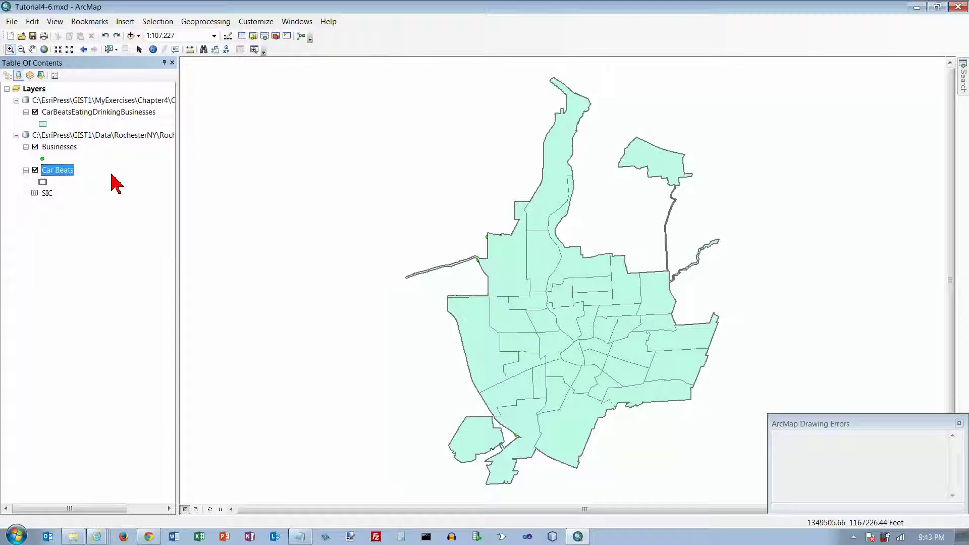
Step: Review the attribute table of CarBeatsEatingDrinkingBusinesses from first to last record, including the Count_ field, and close it
{"action": "left_click", "coordinate": [77, 115]}
{"action": "right_click", "coordinate": [77, 116]}
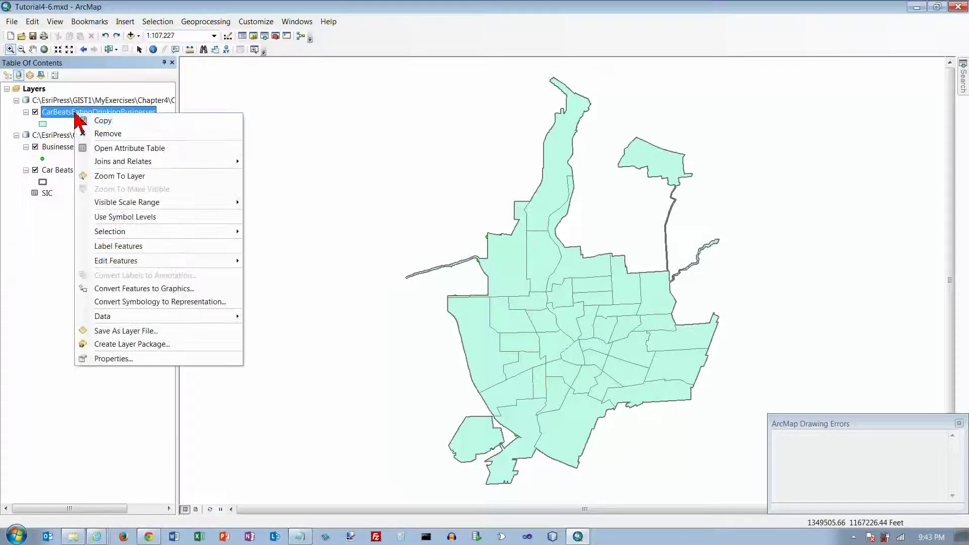
{"action": "left_click", "coordinate": [105, 147]}
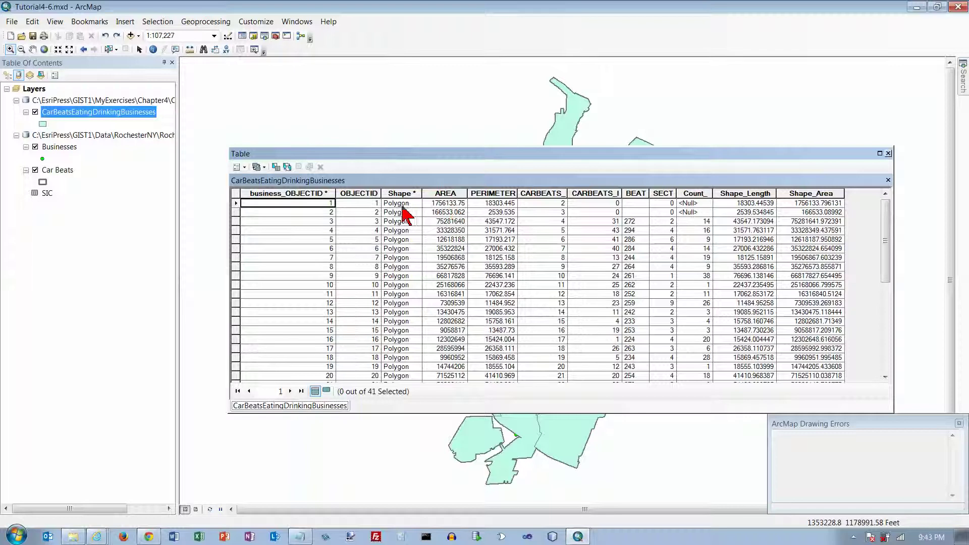
{"action": "mouse_move", "coordinate": [884, 238]}
{"action": "left_mouse_down"}
{"action": "mouse_move", "coordinate": [882, 336]}
{"action": "mouse_move", "coordinate": [885, 222]}
{"action": "left_mouse_up"}
{"action": "left_click_drag", "start_coordinate": [885, 245], "coordinate": [887, 344]}
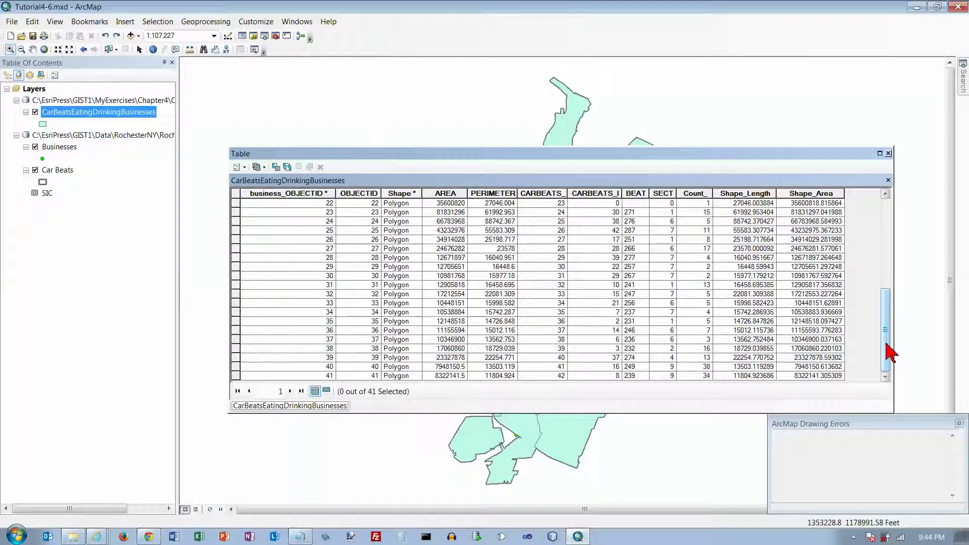
{"action": "left_click", "coordinate": [887, 203]}
{"action": "scroll", "coordinate": [887, 203], "scroll_direction": "up", "scroll_amount": 1}
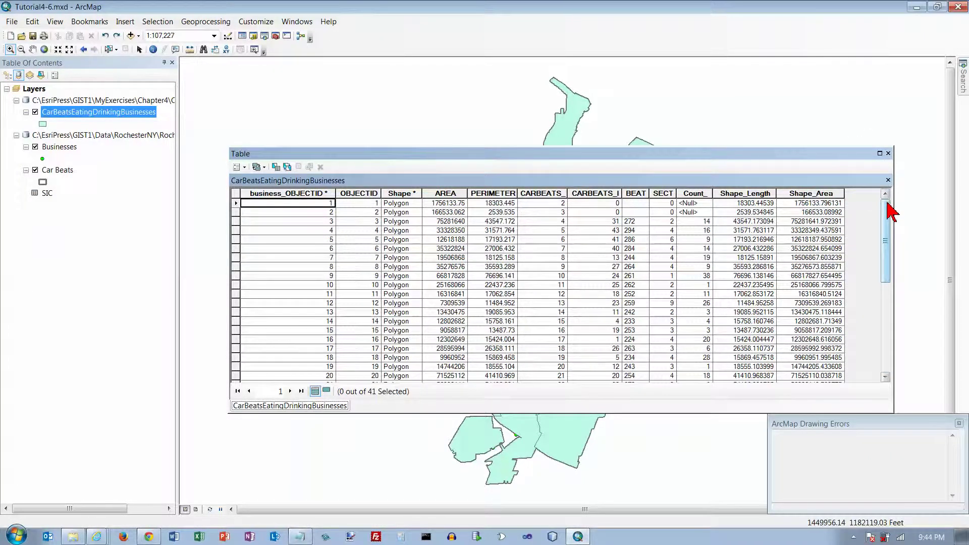
{"action": "left_click", "coordinate": [888, 153]}
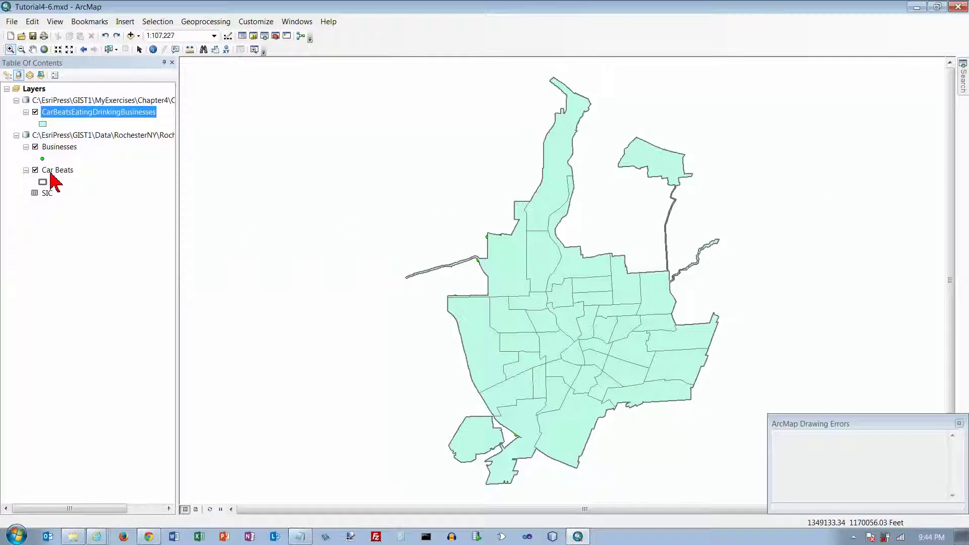
Step: Compare the map with and without the original Car Beats layer and leave that layer hidden
{"action": "left_click", "coordinate": [35, 170]}
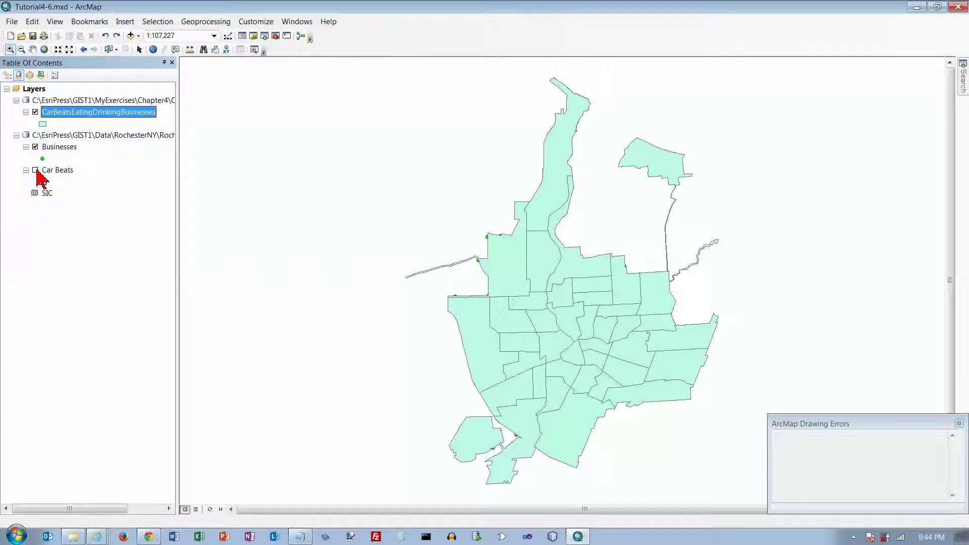
{"action": "left_click", "coordinate": [36, 171]}
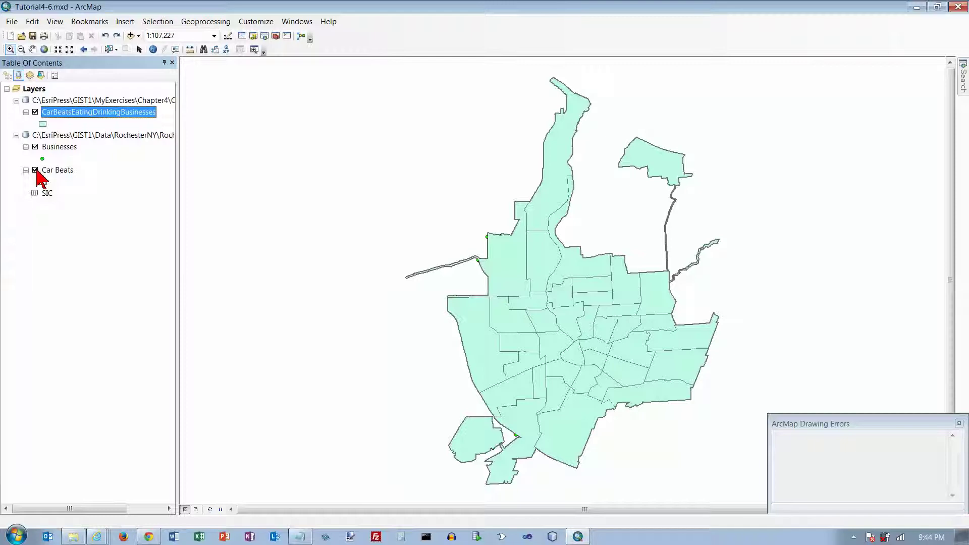
{"action": "left_click", "coordinate": [36, 170]}
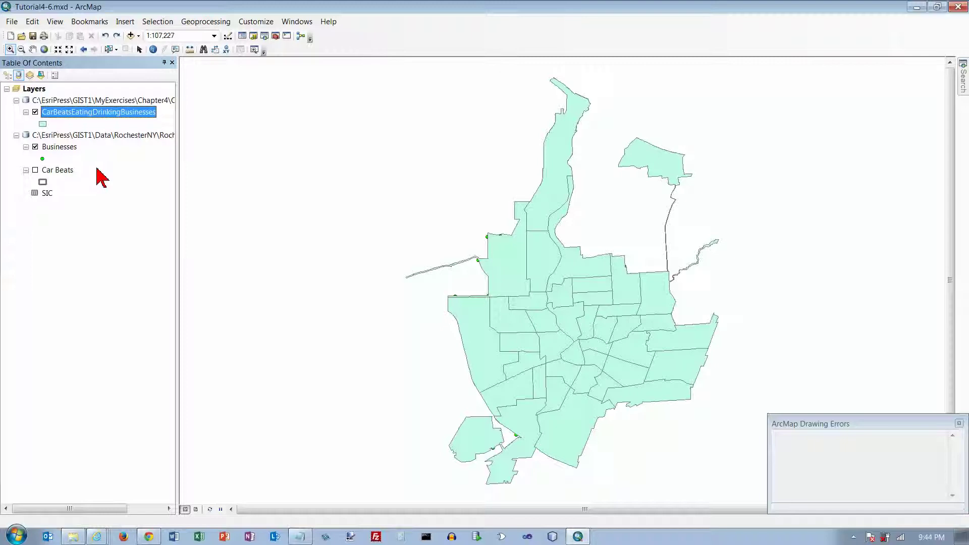
Step: Check the Count_ values per car beat in the joined layer's attribute table and close the table
{"action": "left_click_drag", "start_coordinate": [96, 169], "coordinate": [95, 114]}
{"action": "right_click", "coordinate": [96, 114]}
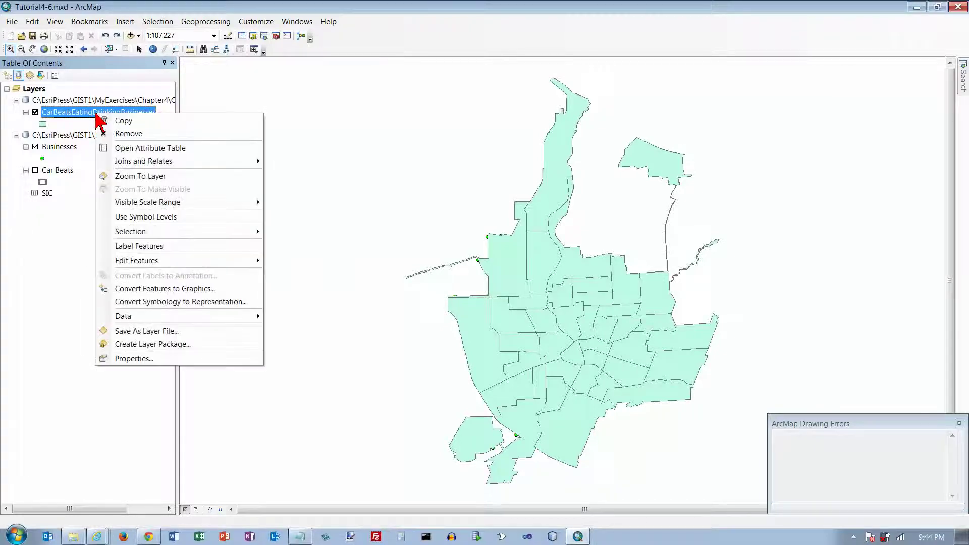
{"action": "left_click", "coordinate": [104, 120]}
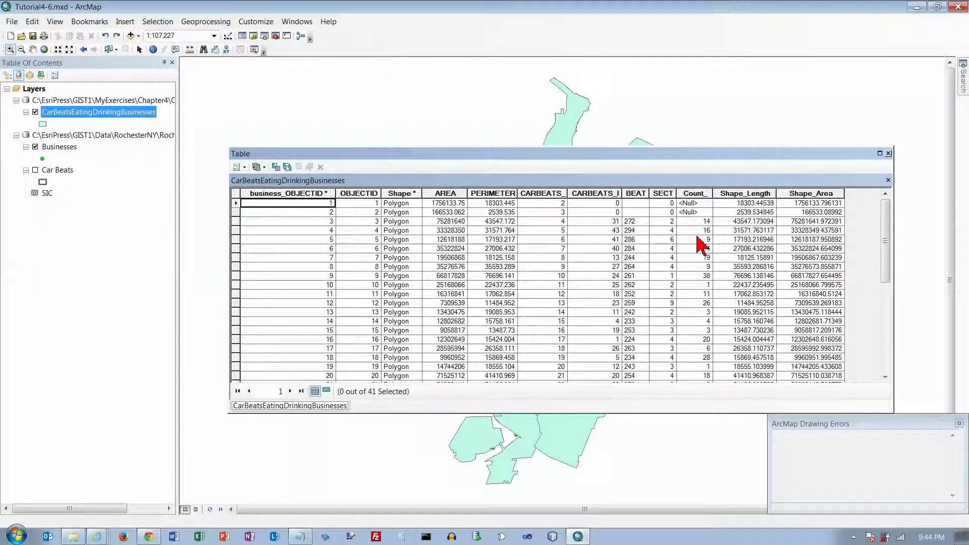
{"action": "left_click", "coordinate": [888, 153]}
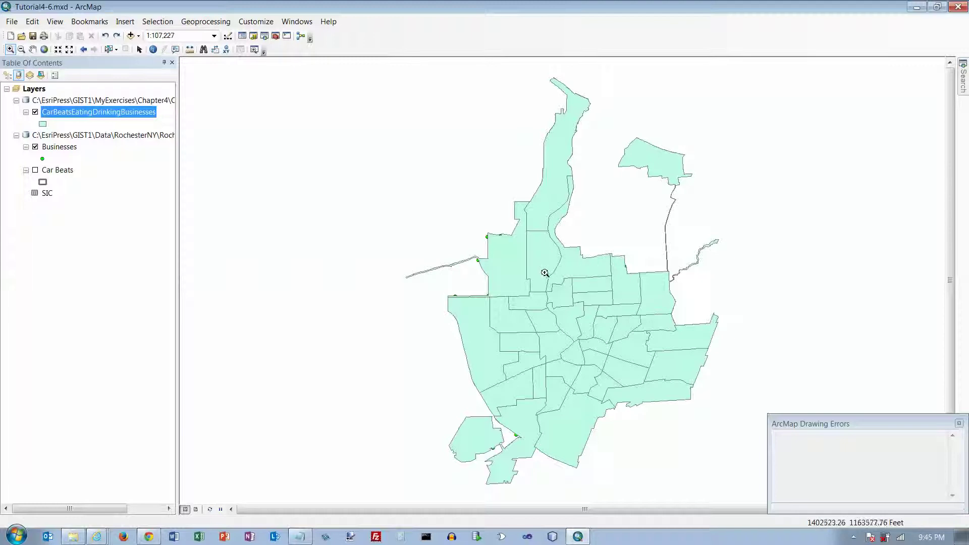
Step: Symbolize the CarBeatsEatingDrinkingBusinesses layer with graduated colors based on the Count_ field
{"action": "right_click", "coordinate": [48, 113]}
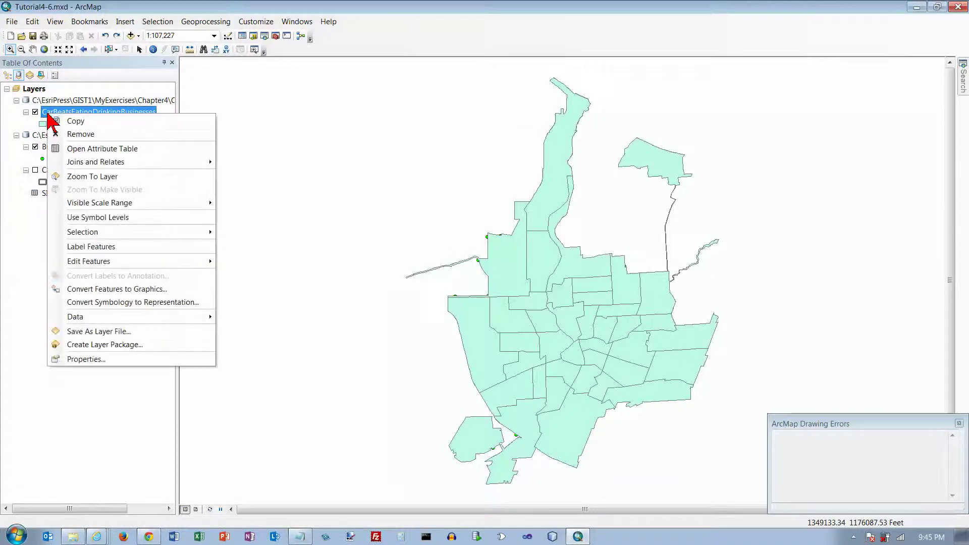
{"action": "left_click", "coordinate": [102, 357]}
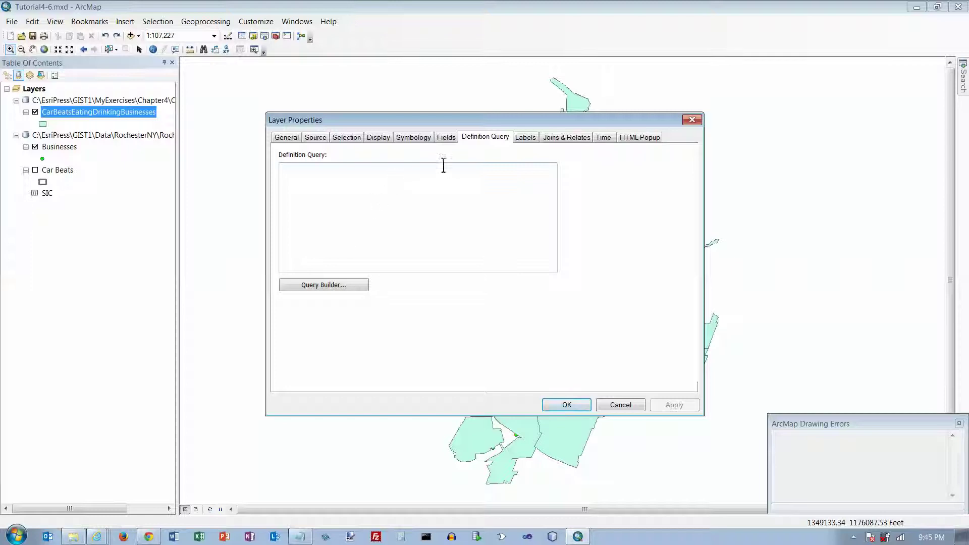
{"action": "left_click", "coordinate": [415, 138]}
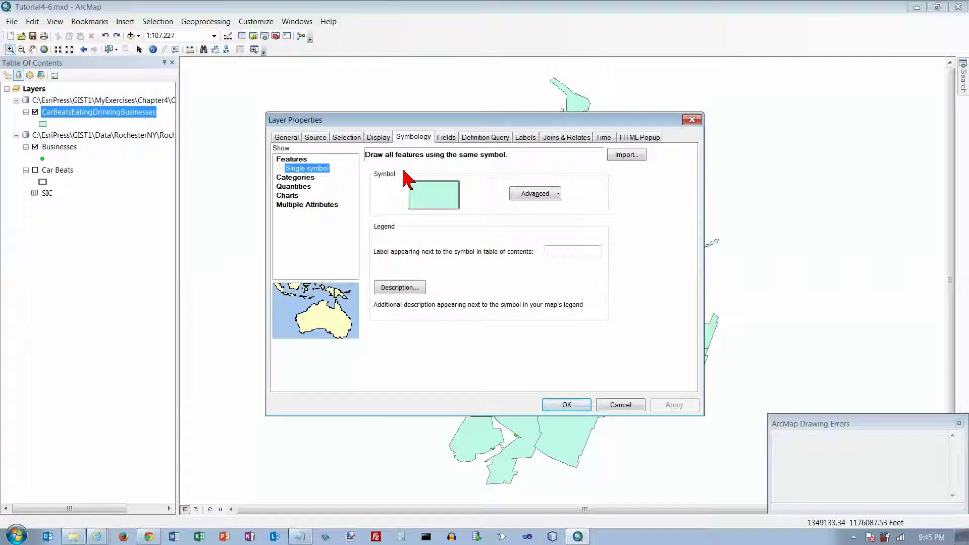
{"action": "left_click", "coordinate": [291, 186]}
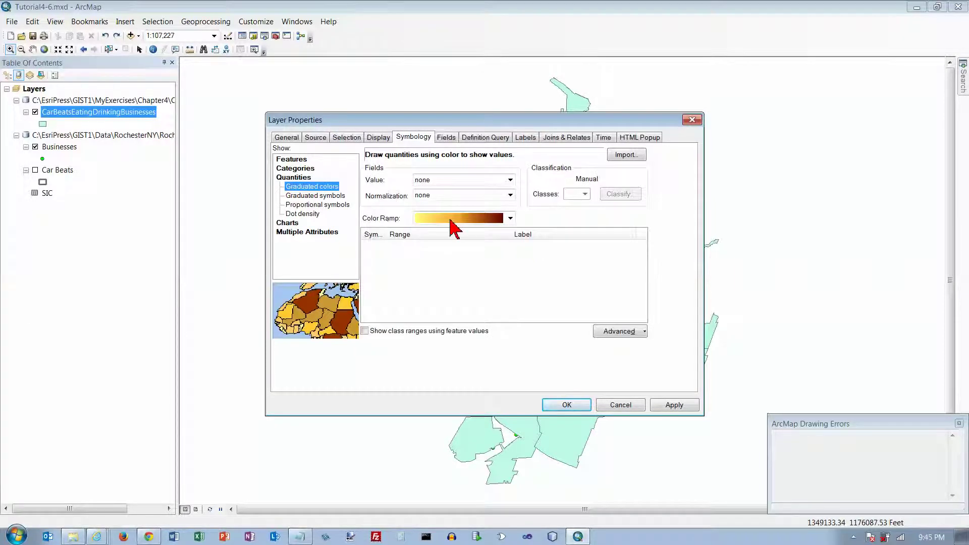
{"action": "left_click", "coordinate": [510, 181]}
{"action": "left_click", "coordinate": [437, 246]}
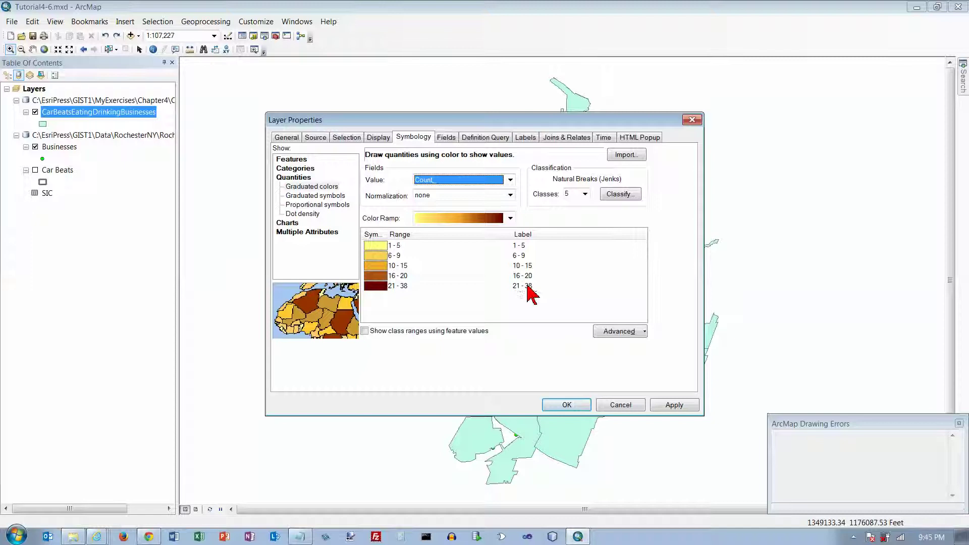
Step: Try the Equal Interval classification, switch the method to Quantile, and apply the symbology to the joined layer
{"action": "left_click", "coordinate": [625, 196]}
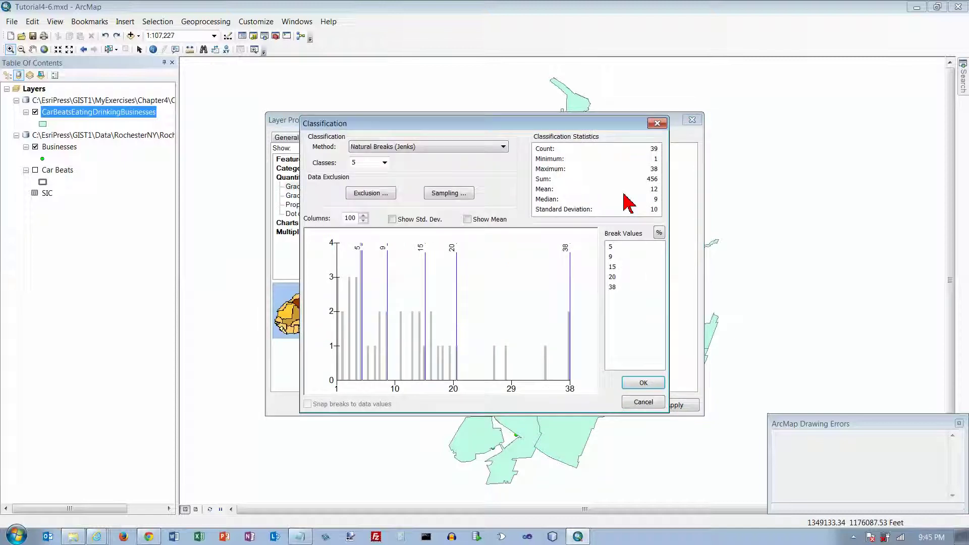
{"action": "left_click", "coordinate": [504, 147]}
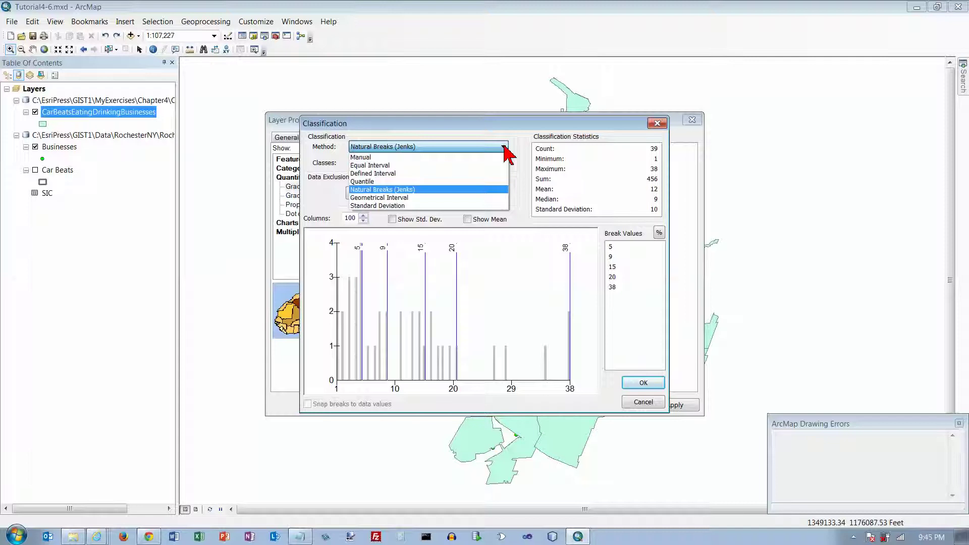
{"action": "left_click", "coordinate": [449, 166]}
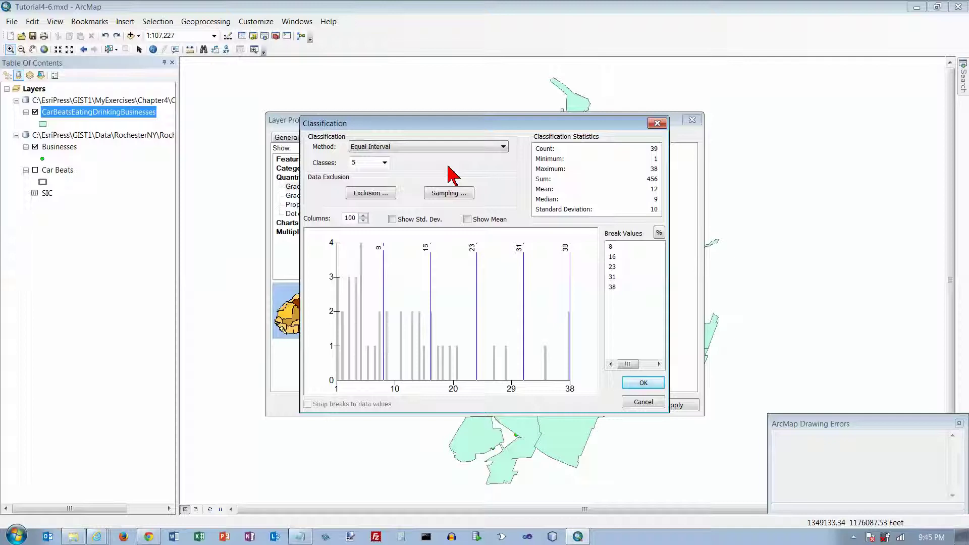
{"action": "left_click", "coordinate": [504, 148]}
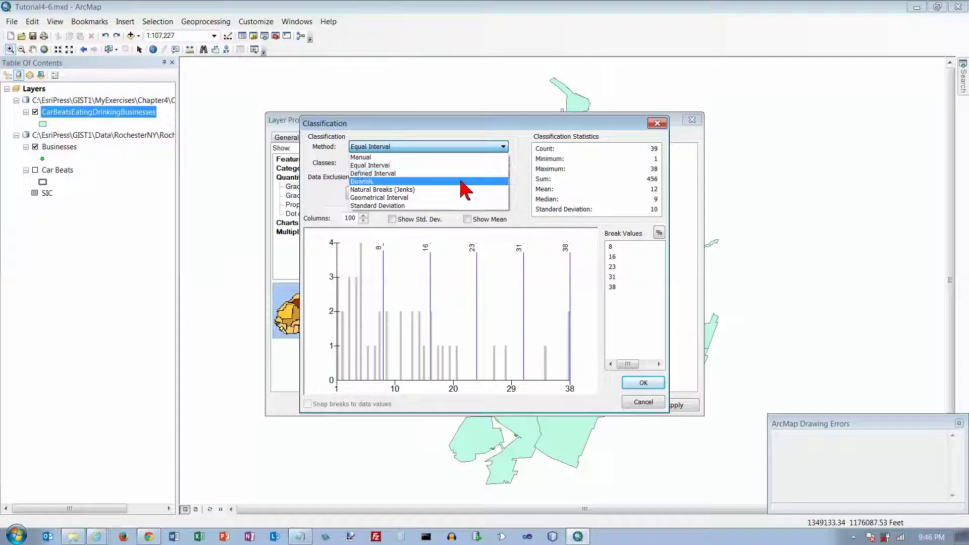
{"action": "left_click", "coordinate": [464, 182]}
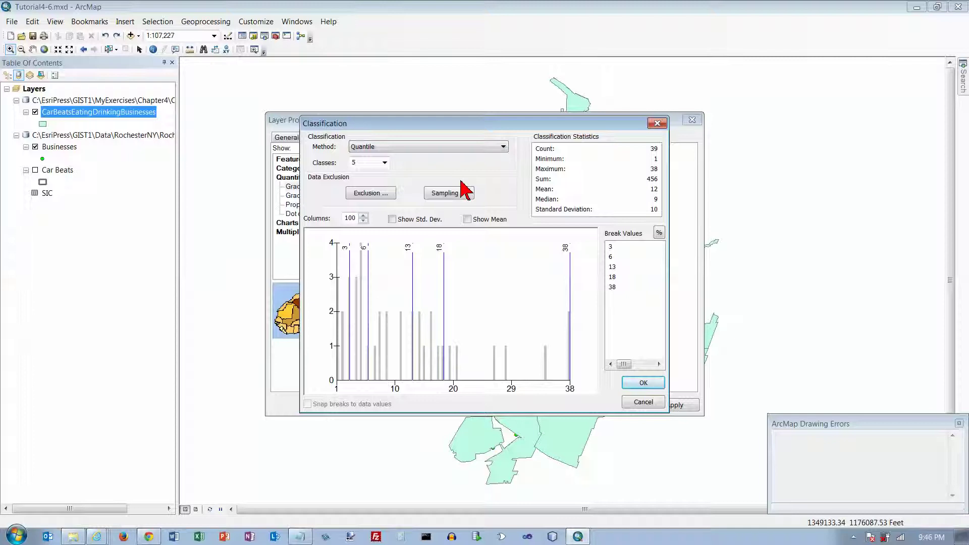
{"action": "left_click", "coordinate": [637, 383]}
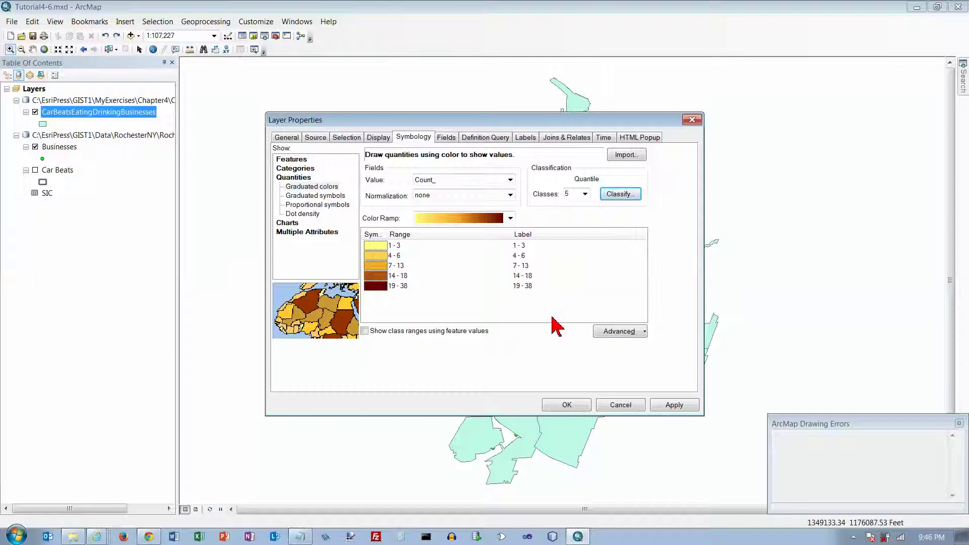
{"action": "left_click", "coordinate": [568, 405]}
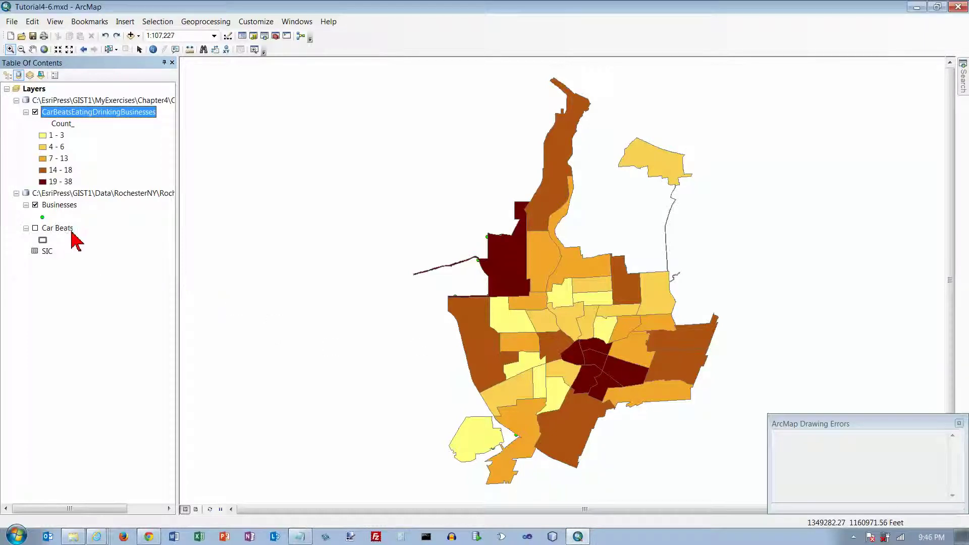
Step: Review the BEAT values in the CarBeatsEatingDrinkingBusinesses attribute table and close the table
{"action": "right_click", "coordinate": [94, 121]}
{"action": "left_click", "coordinate": [115, 149]}
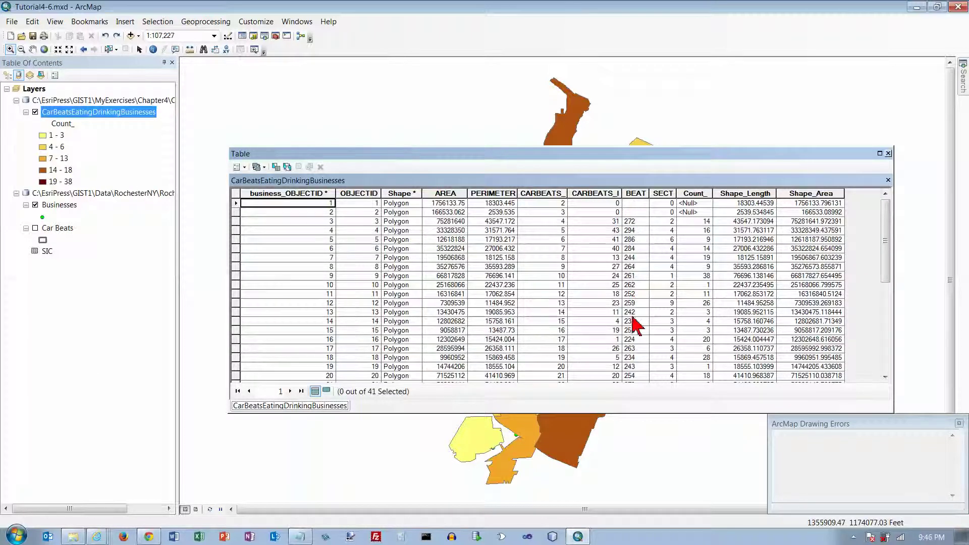
{"action": "scroll", "coordinate": [634, 295], "scroll_direction": "down", "scroll_amount": 4}
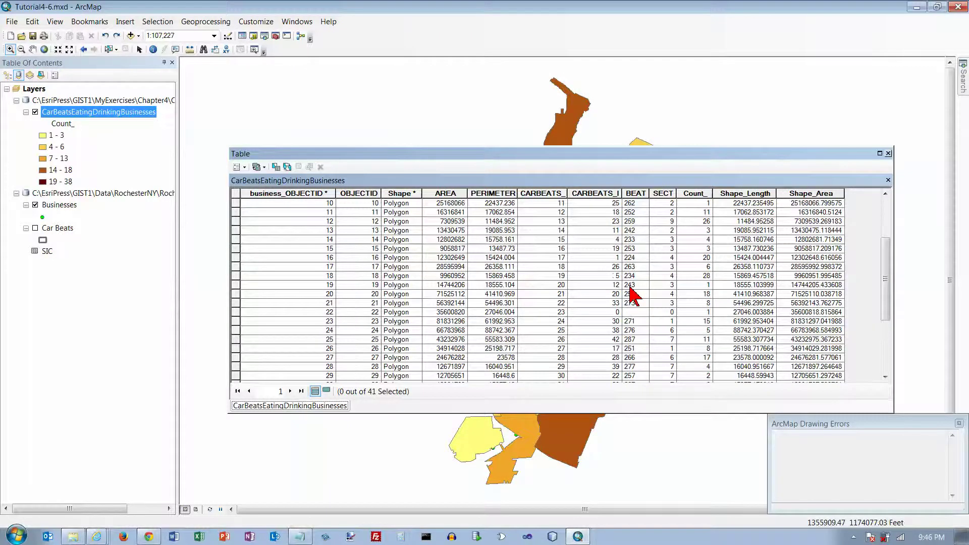
{"action": "scroll", "coordinate": [631, 292], "scroll_direction": "down", "scroll_amount": 3}
{"action": "scroll", "coordinate": [631, 293], "scroll_direction": "up", "scroll_amount": 7}
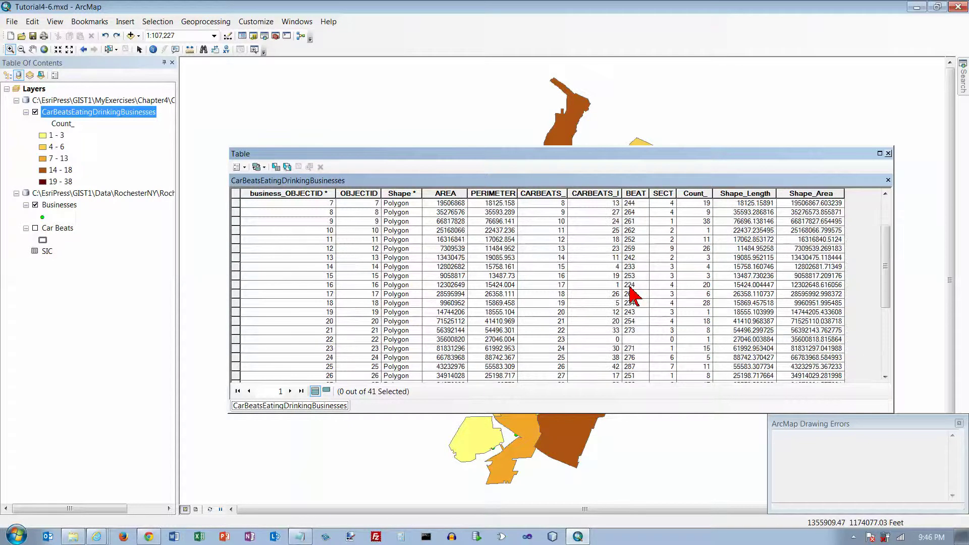
{"action": "left_click", "coordinate": [888, 154]}
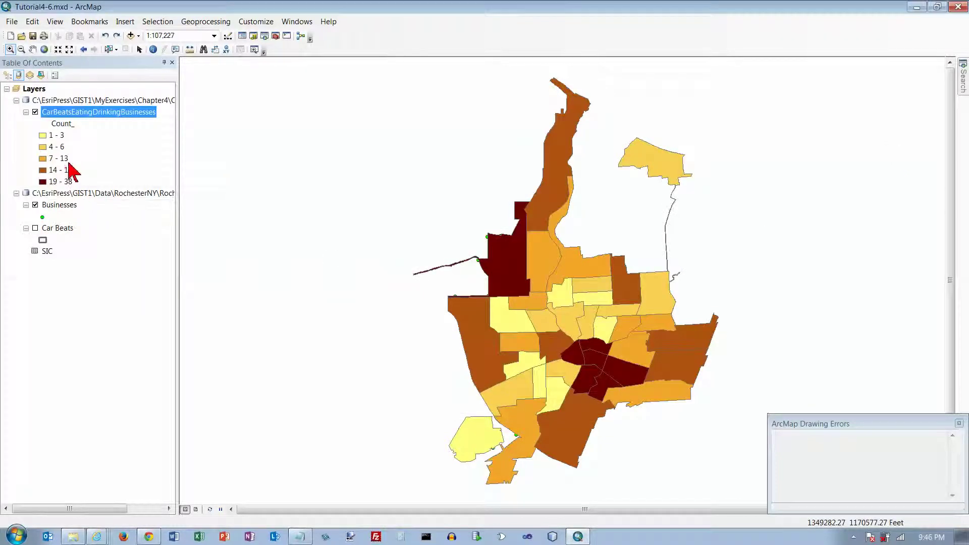
Step: Turn on labels for the CarBeatsEatingDrinkingBusinesses layer using the BEAT field and set the label font size to 10
{"action": "right_click", "coordinate": [71, 112]}
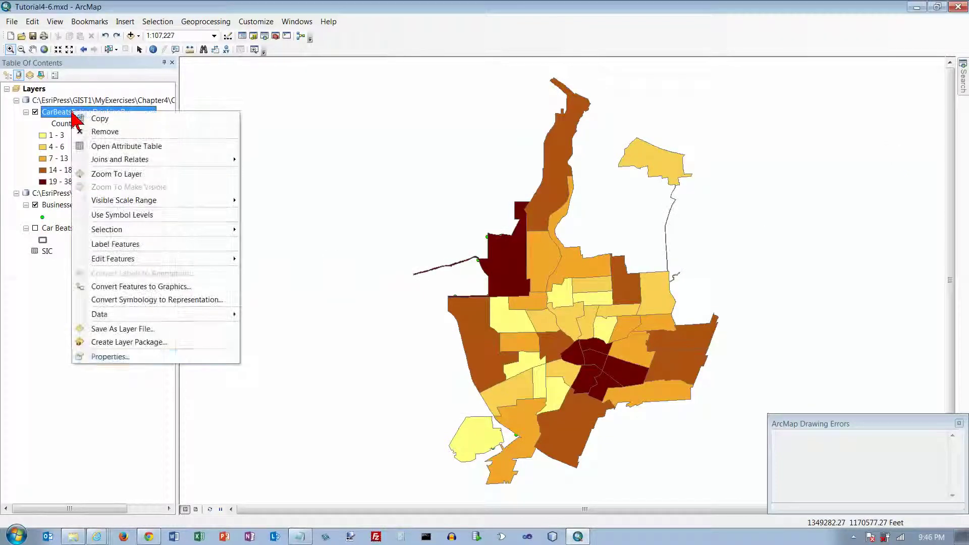
{"action": "left_click", "coordinate": [134, 355]}
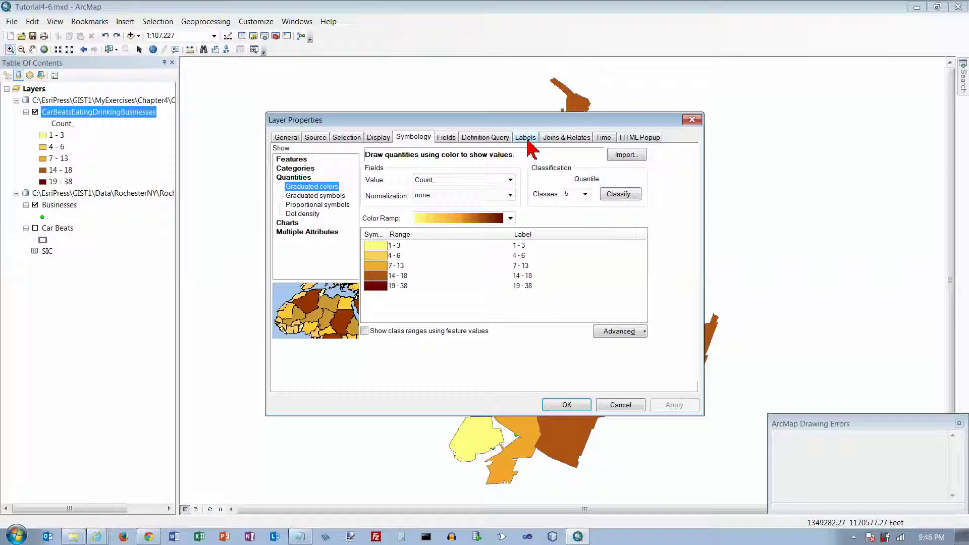
{"action": "left_click", "coordinate": [527, 138]}
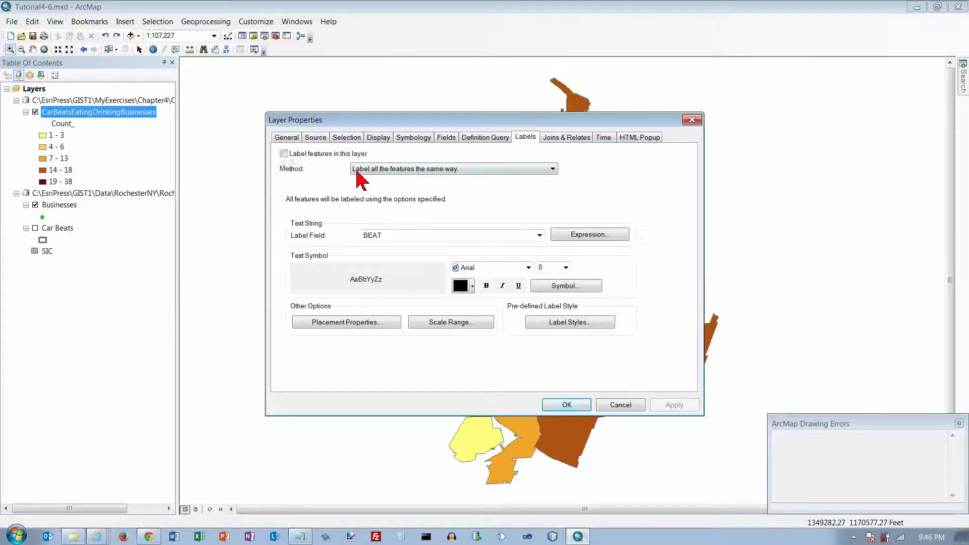
{"action": "left_click", "coordinate": [284, 153]}
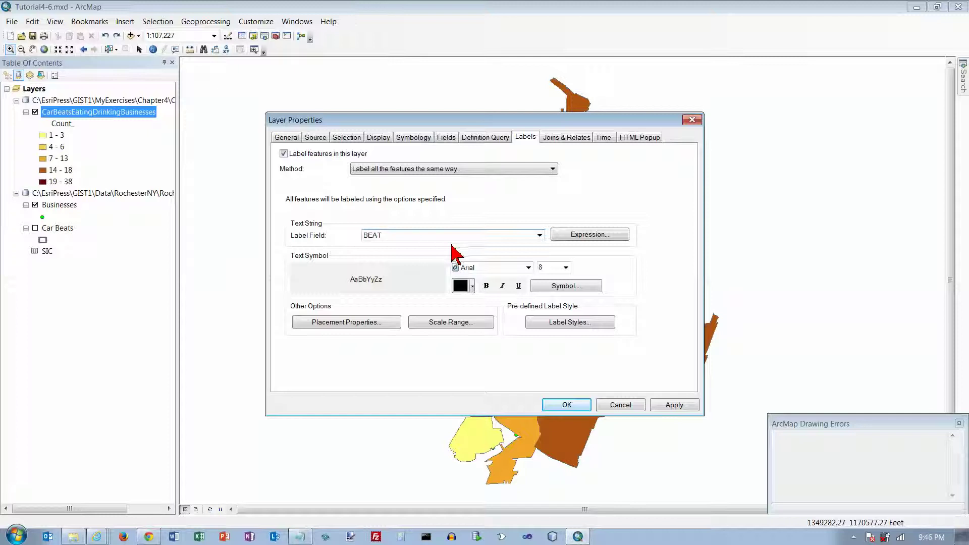
{"action": "left_click", "coordinate": [566, 268]}
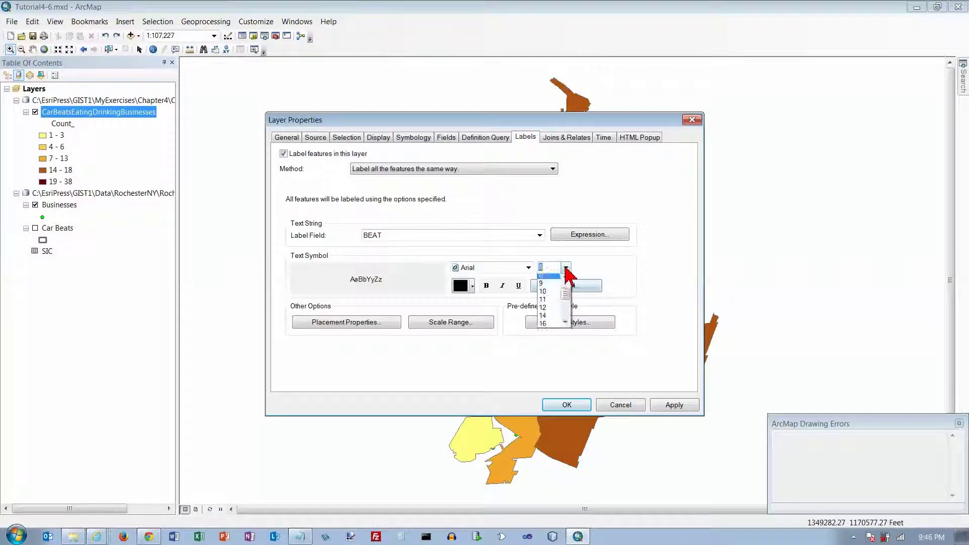
{"action": "left_click", "coordinate": [547, 294]}
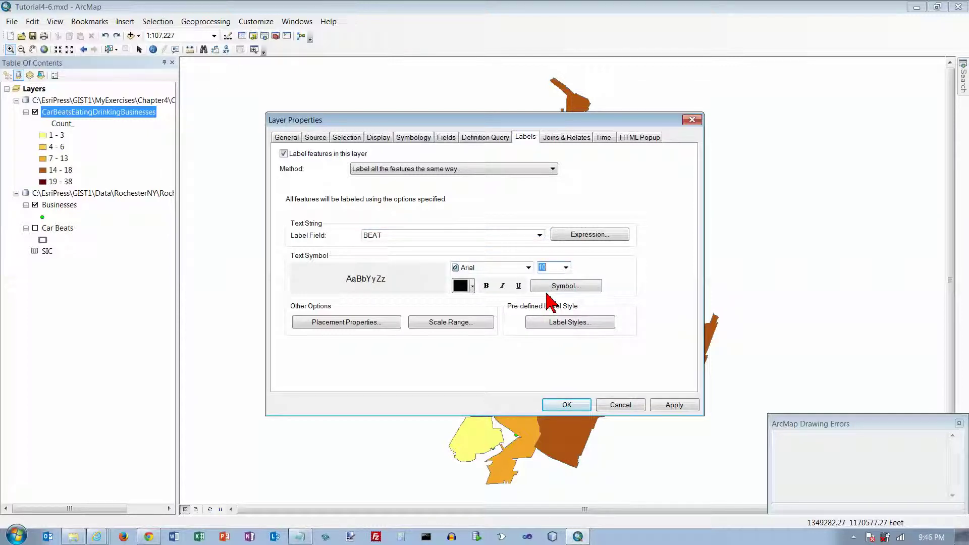
Step: Add a halo mask to the BEAT label text symbol, accept the layer properties, and save the map document
{"action": "left_click", "coordinate": [572, 290]}
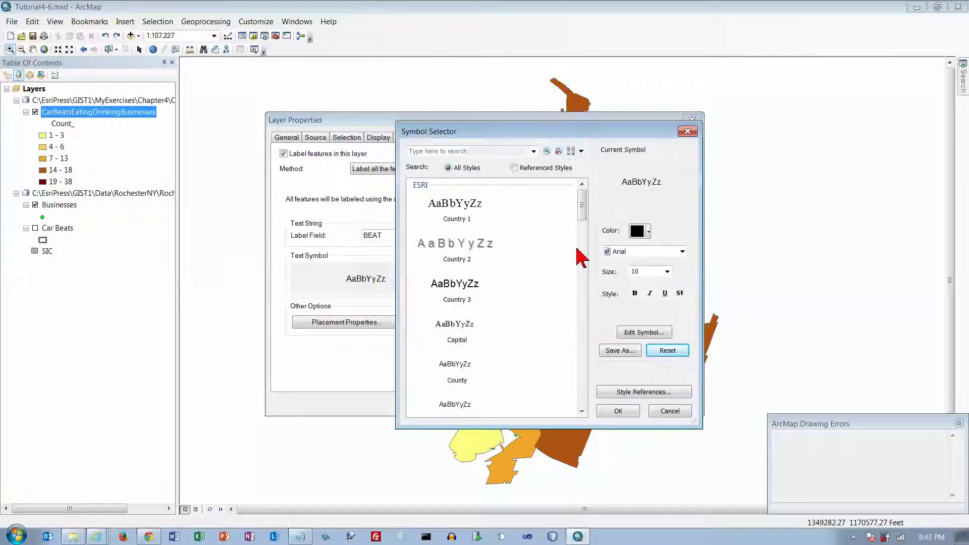
{"action": "left_click", "coordinate": [644, 333]}
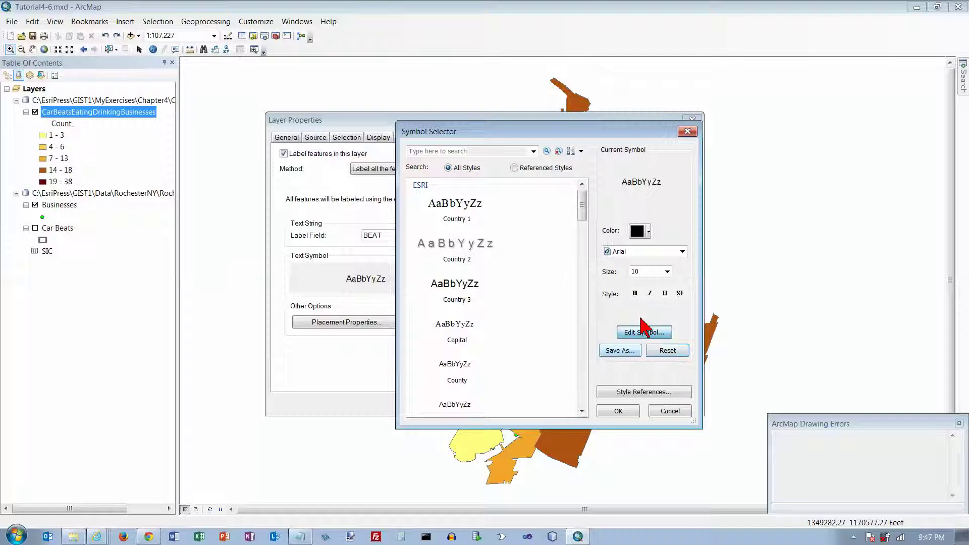
{"action": "left_click", "coordinate": [647, 186]}
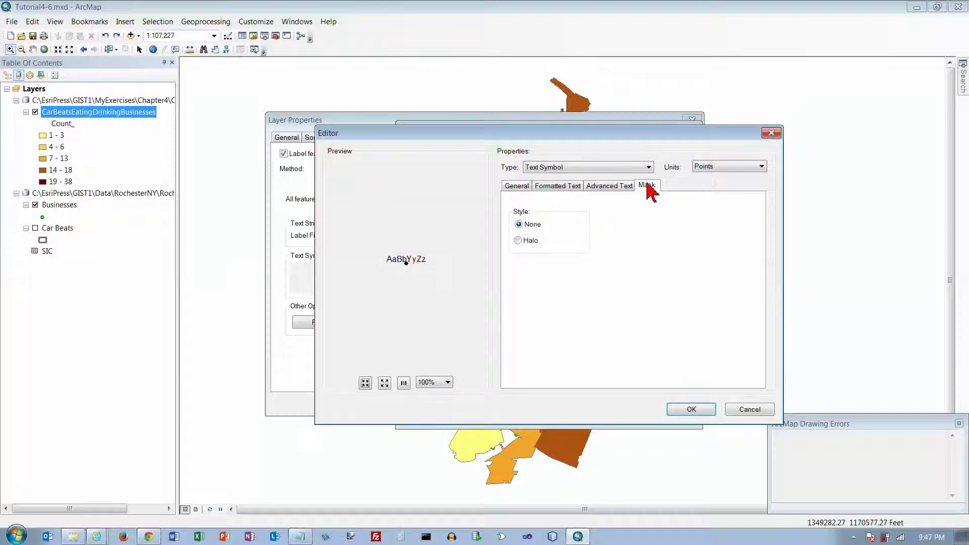
{"action": "left_click", "coordinate": [686, 409]}
{"action": "left_click", "coordinate": [625, 410]}
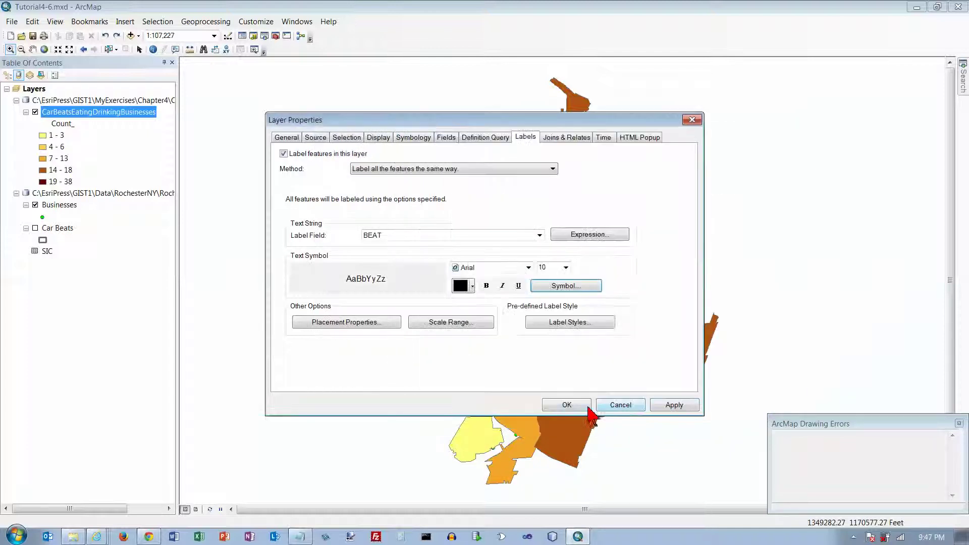
{"action": "left_click", "coordinate": [587, 409]}
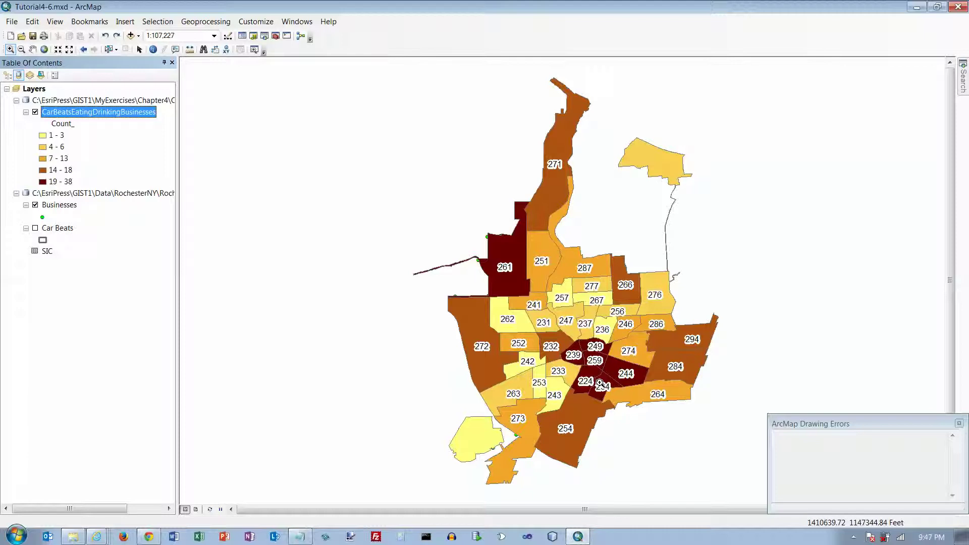
{"action": "left_click", "coordinate": [33, 36]}
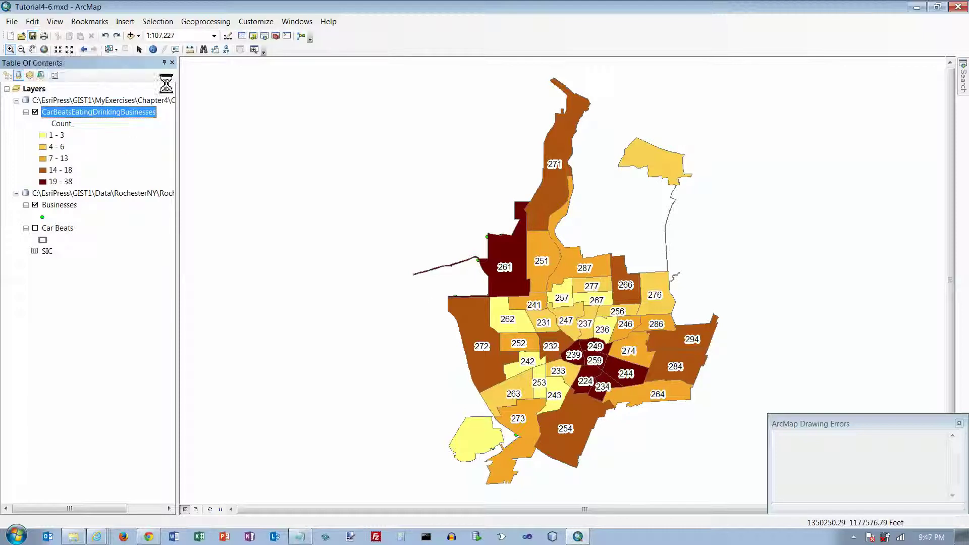